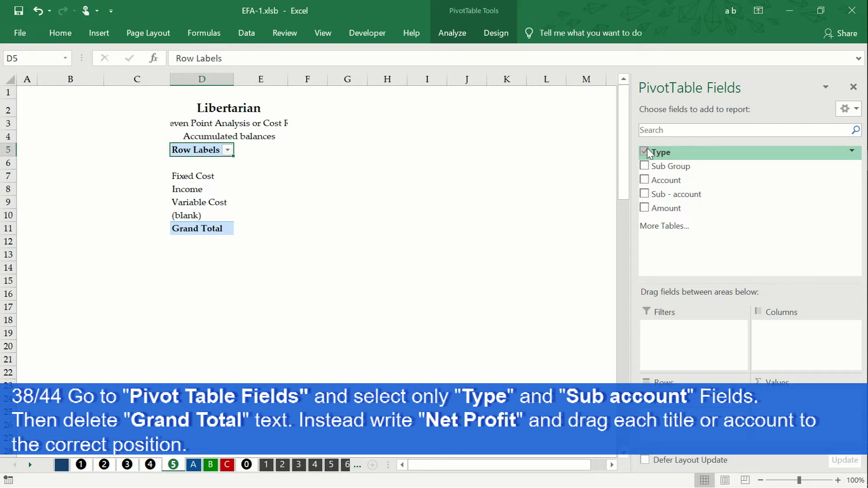
Filter the unnamed and (blank) types out of the pivot table's row labels and move Income above Fixed Cost
{"action": "left_click", "coordinate": [229, 150]}
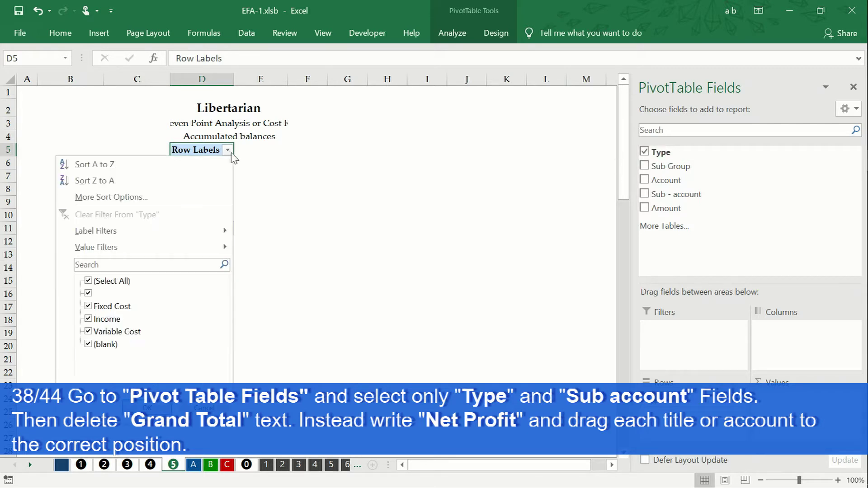
{"action": "left_click", "coordinate": [88, 294]}
{"action": "left_click", "coordinate": [88, 344]}
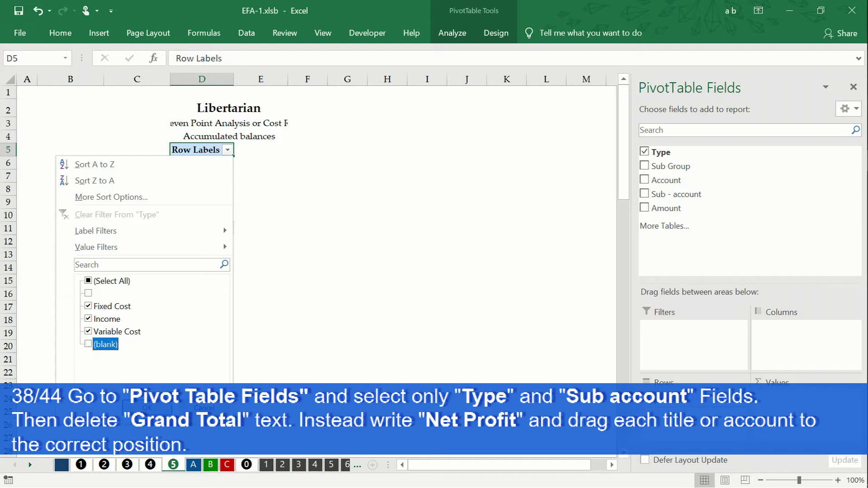
{"action": "left_click", "coordinate": [146, 407]}
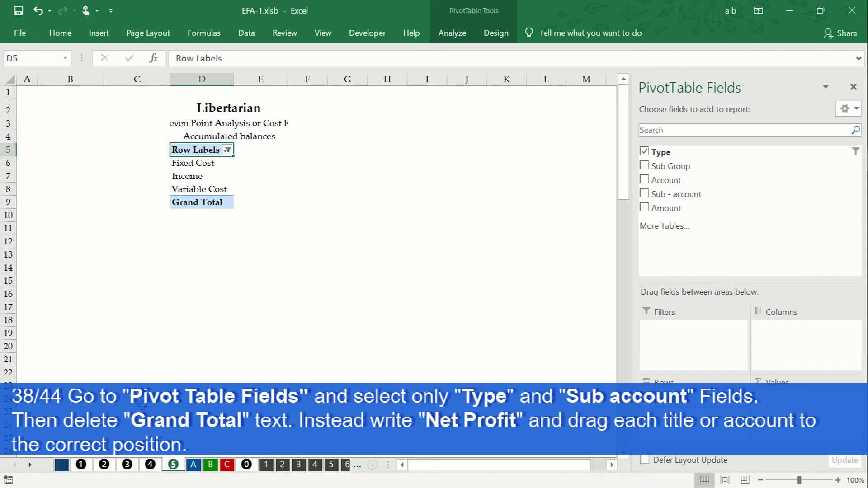
{"action": "left_click", "coordinate": [183, 179]}
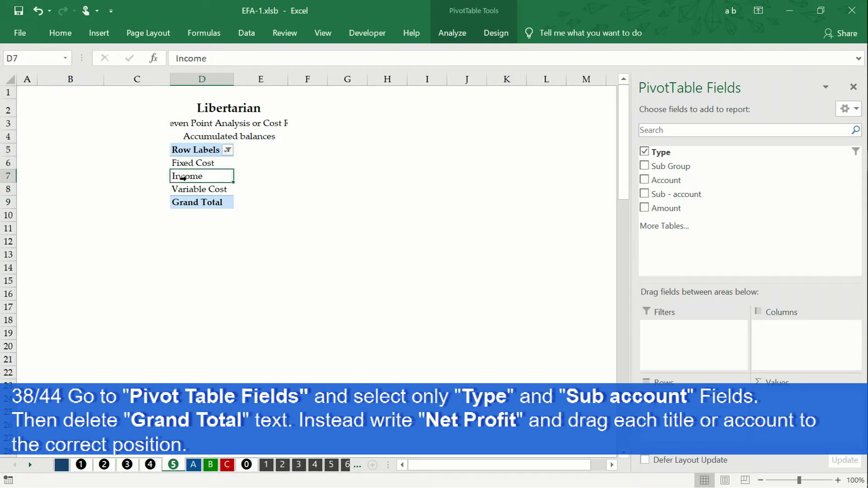
{"action": "left_click_drag", "start_coordinate": [168, 176], "coordinate": [187, 159]}
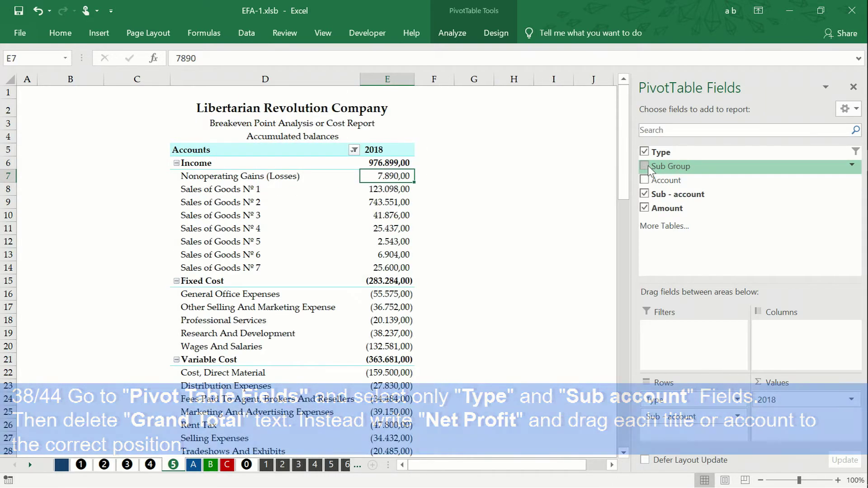
Move Nonoperating Gains (Losses) to the end of the Income group, below Sales of Goods Nº 7
{"action": "left_click", "coordinate": [213, 179]}
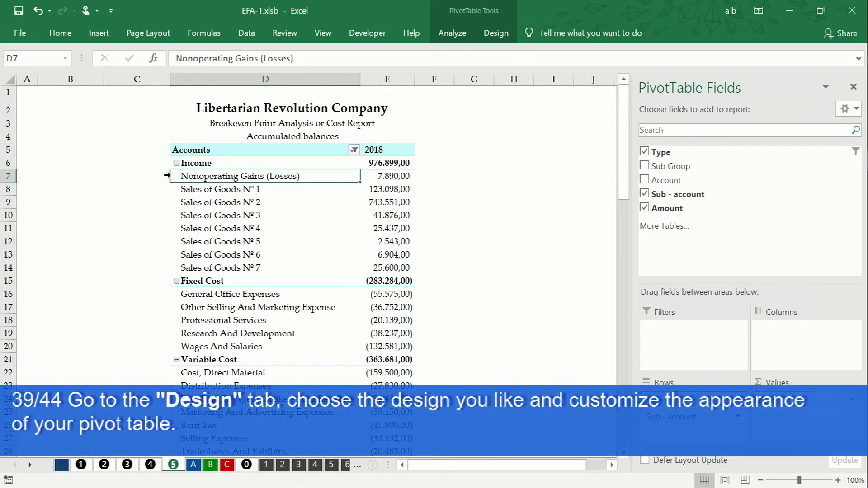
{"action": "left_click_drag", "start_coordinate": [168, 176], "coordinate": [205, 273]}
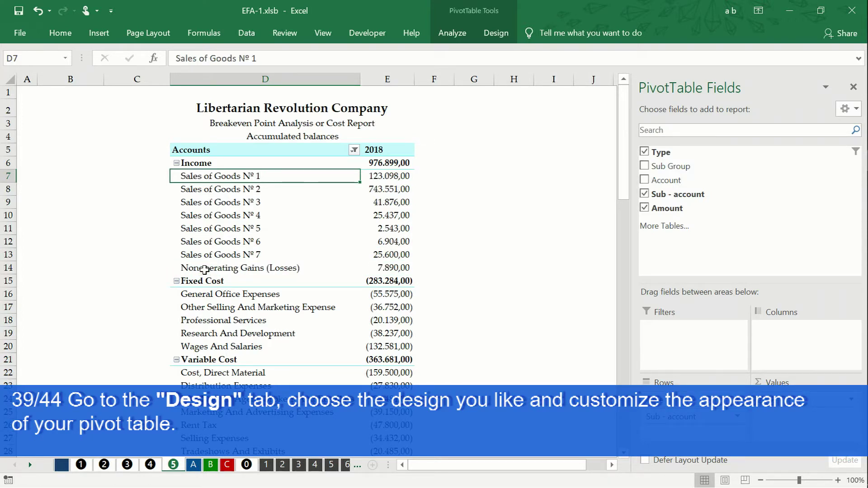
{"action": "scroll", "coordinate": [205, 270], "scroll_direction": "down", "scroll_amount": 2}
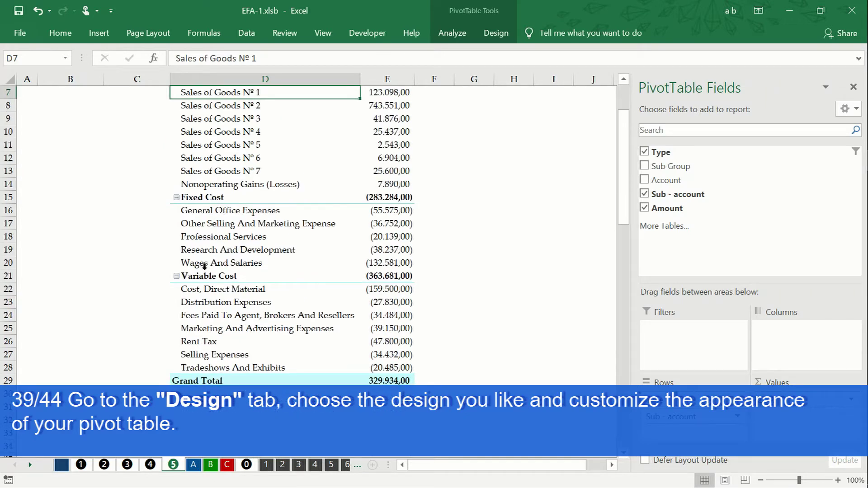
{"action": "scroll", "coordinate": [204, 267], "scroll_direction": "up", "scroll_amount": 2}
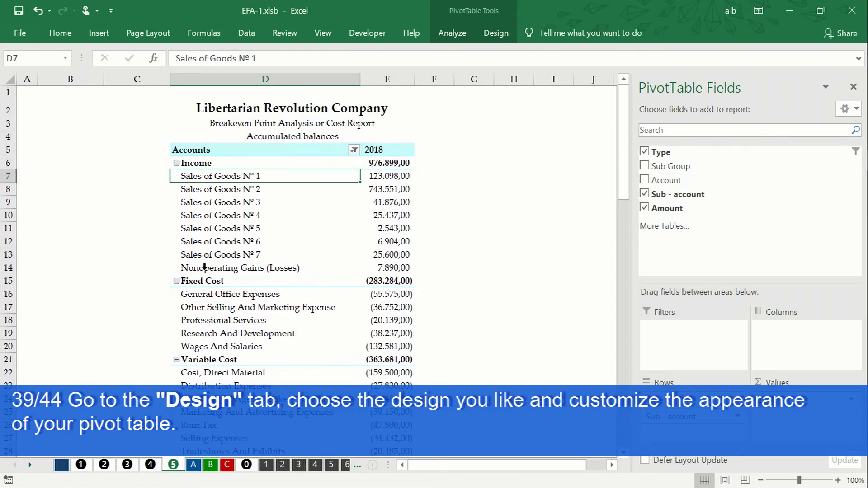
Center the Accounts and 2018 header cells of the pivot table horizontally
{"action": "left_click", "coordinate": [209, 153]}
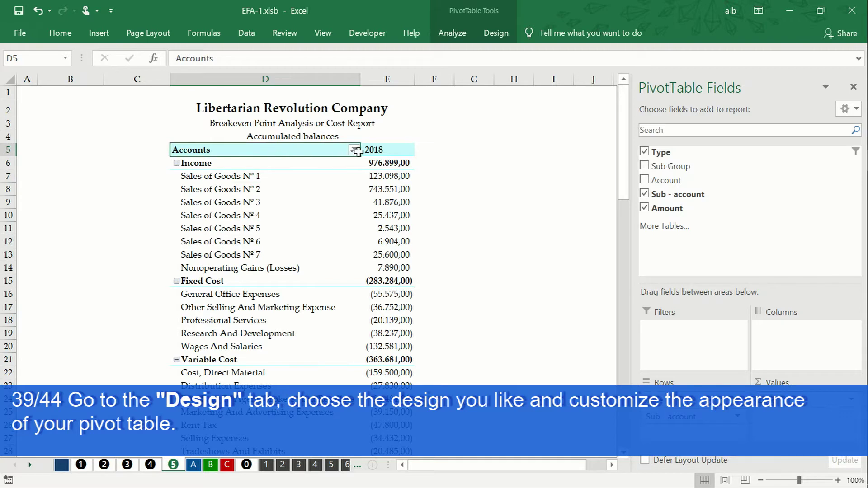
{"action": "left_click_drag", "start_coordinate": [357, 151], "coordinate": [367, 150]}
{"action": "left_click", "coordinate": [61, 32]}
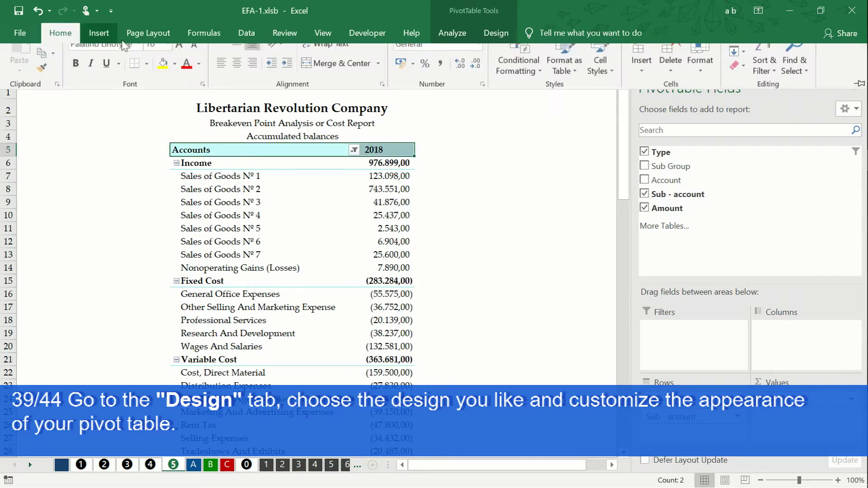
{"action": "left_click", "coordinate": [238, 78]}
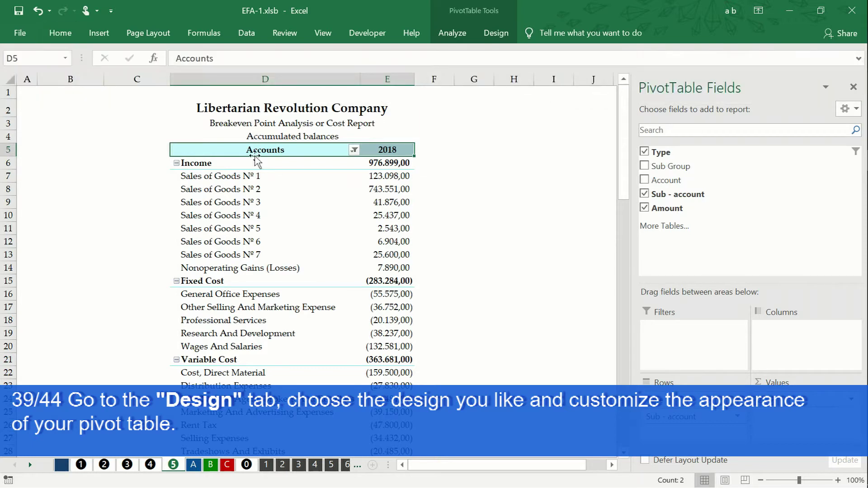
Left-align the Accounts header cell
{"action": "left_click", "coordinate": [254, 155]}
{"action": "left_click", "coordinate": [60, 33]}
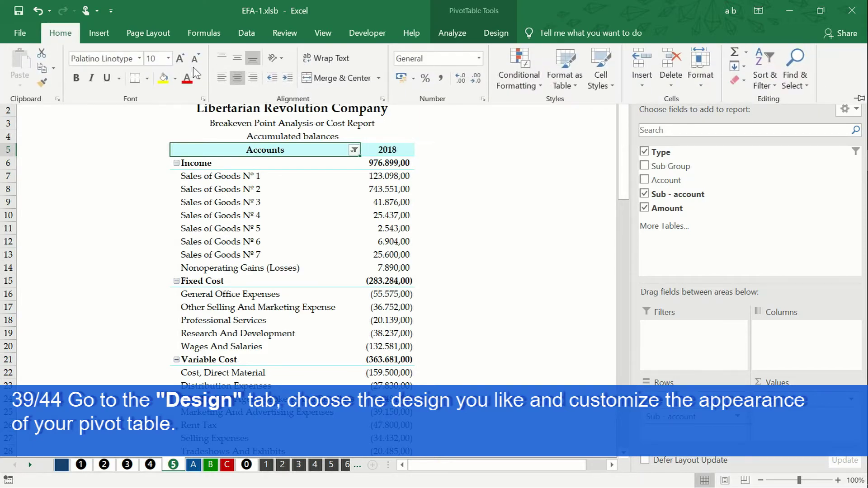
{"action": "left_click", "coordinate": [222, 81]}
Apply a Light PivotTable style with blue borders and light blue group rows to the report
{"action": "left_click", "coordinate": [499, 32]}
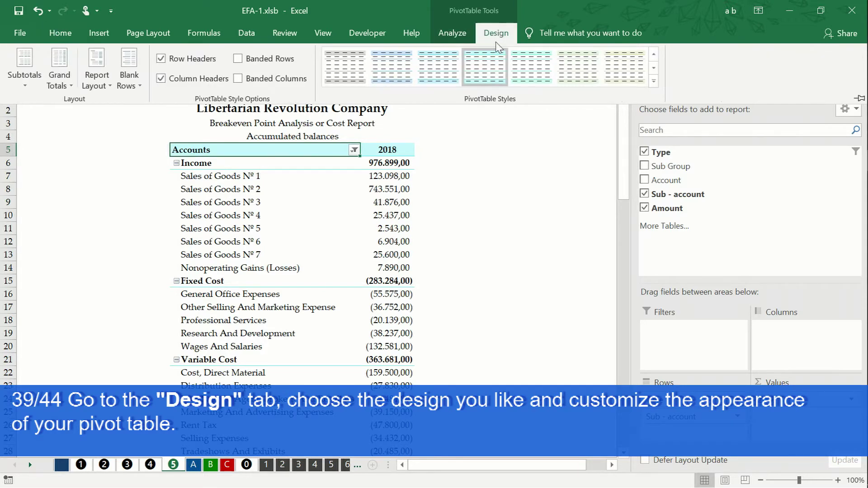
{"action": "left_click", "coordinate": [654, 82]}
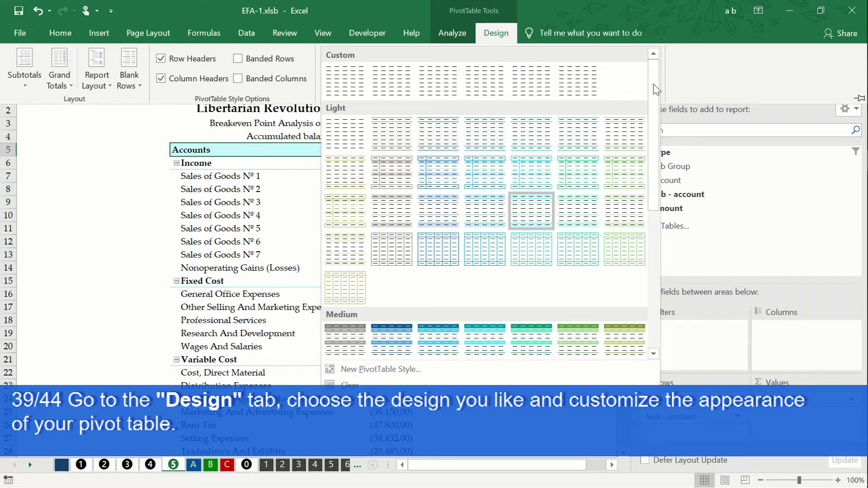
{"action": "left_click", "coordinate": [496, 178]}
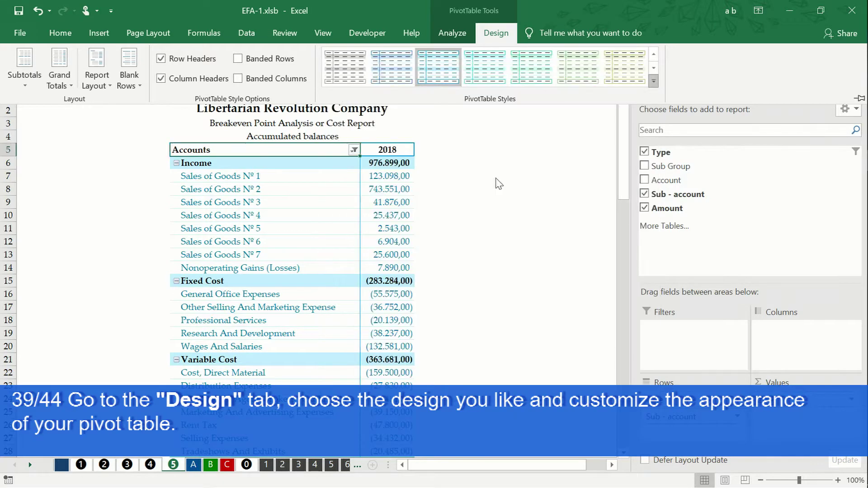
Set the font color of all sub-account labels in the pivot table to Automatic (black)
{"action": "left_click", "coordinate": [216, 180]}
{"action": "left_click", "coordinate": [216, 178]}
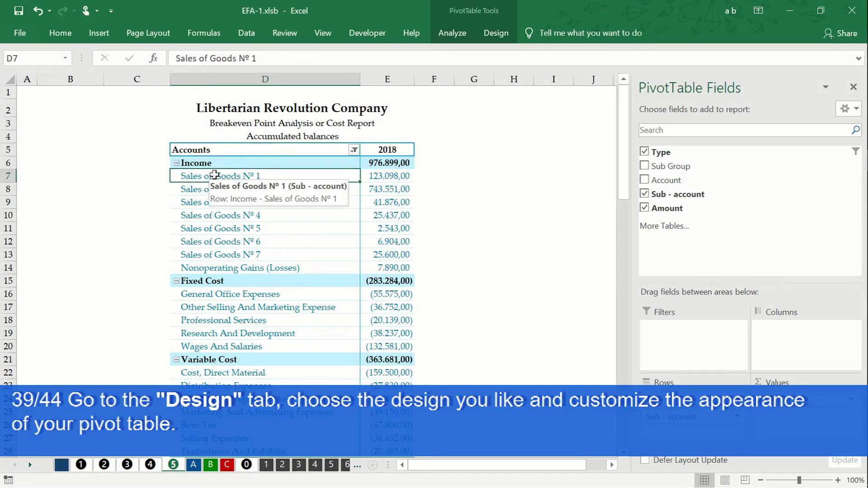
{"action": "left_click", "coordinate": [215, 171]}
{"action": "scroll", "coordinate": [215, 171], "scroll_direction": "down", "scroll_amount": 1}
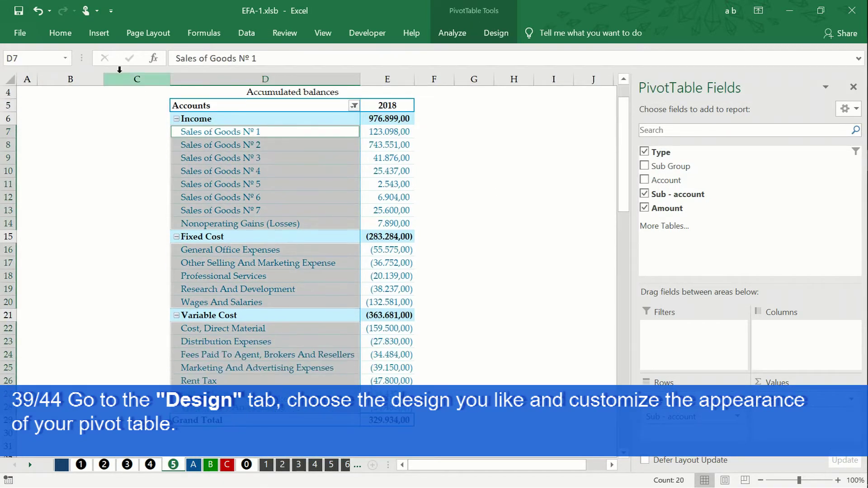
{"action": "left_click", "coordinate": [69, 32]}
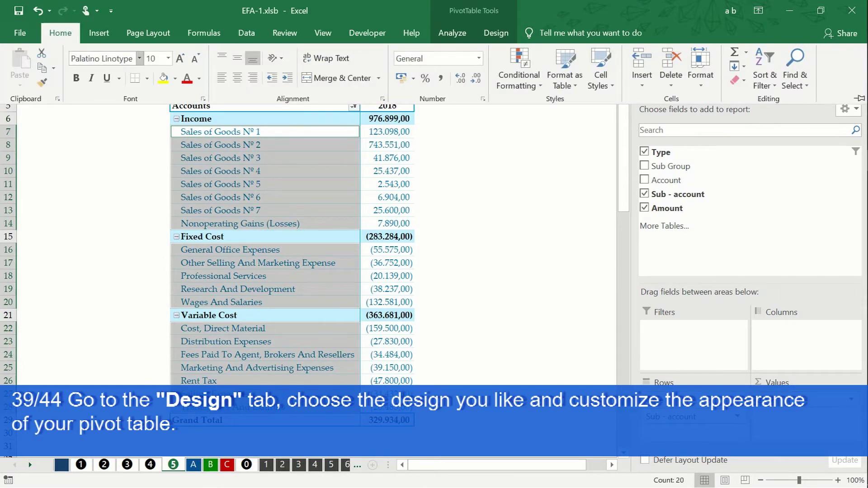
{"action": "left_click", "coordinate": [199, 79]}
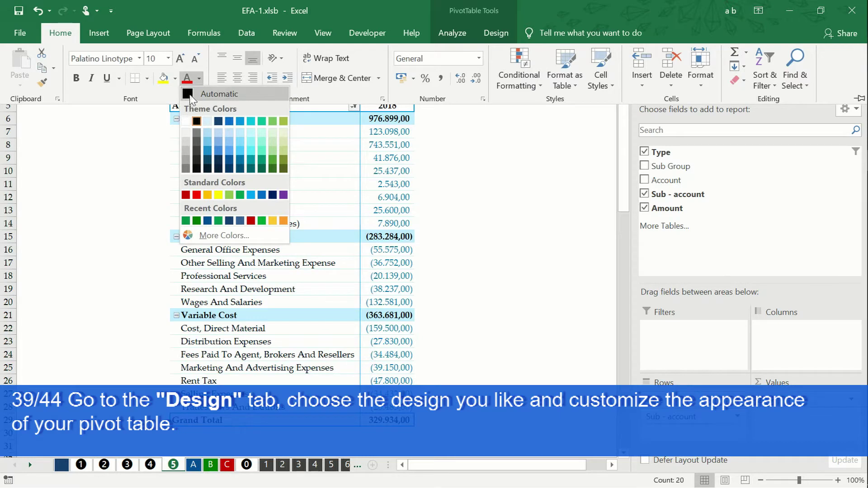
{"action": "left_click", "coordinate": [196, 94]}
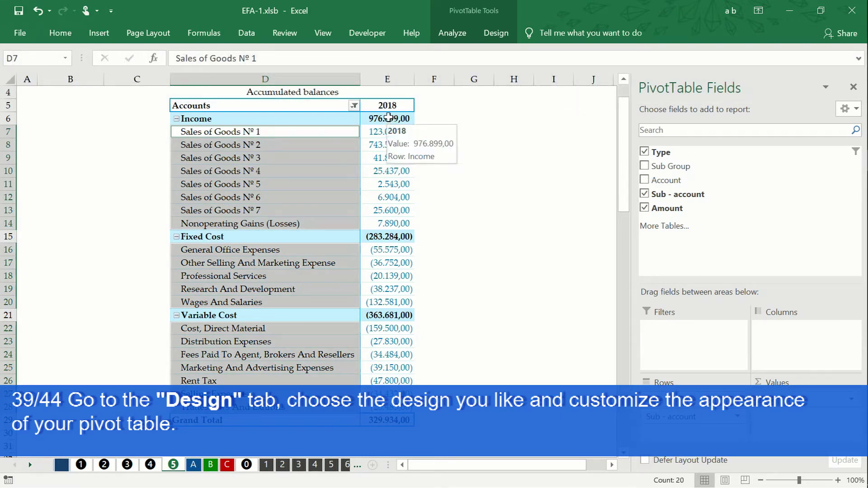
Apply the black font color to the Income sub-account rows, including their 2018 amounts
{"action": "left_click", "coordinate": [383, 129]}
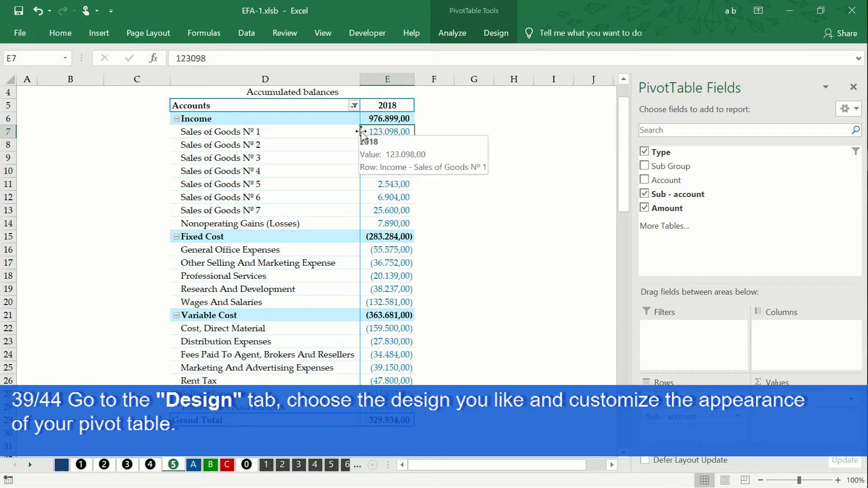
{"action": "left_click_drag", "start_coordinate": [183, 130], "coordinate": [179, 221]}
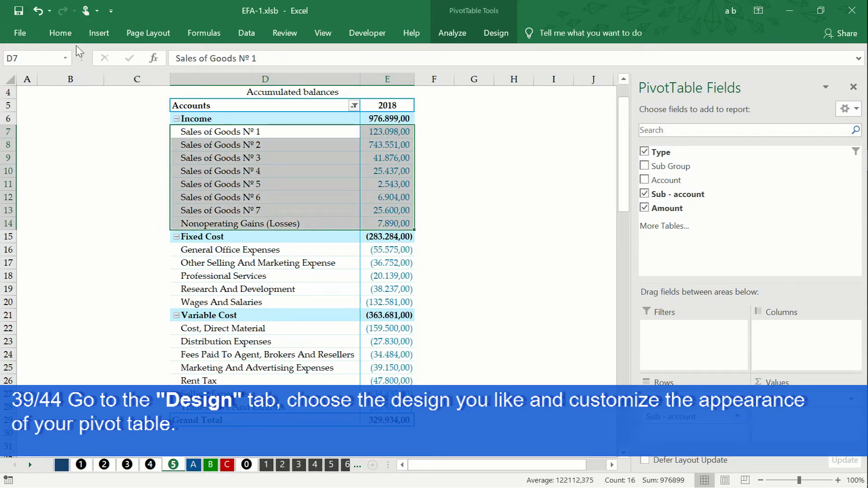
{"action": "left_click", "coordinate": [68, 33]}
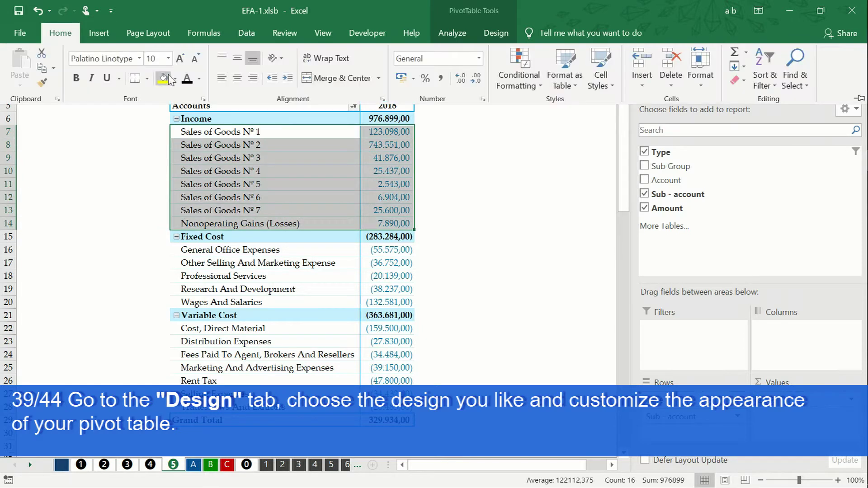
{"action": "left_click", "coordinate": [188, 253]}
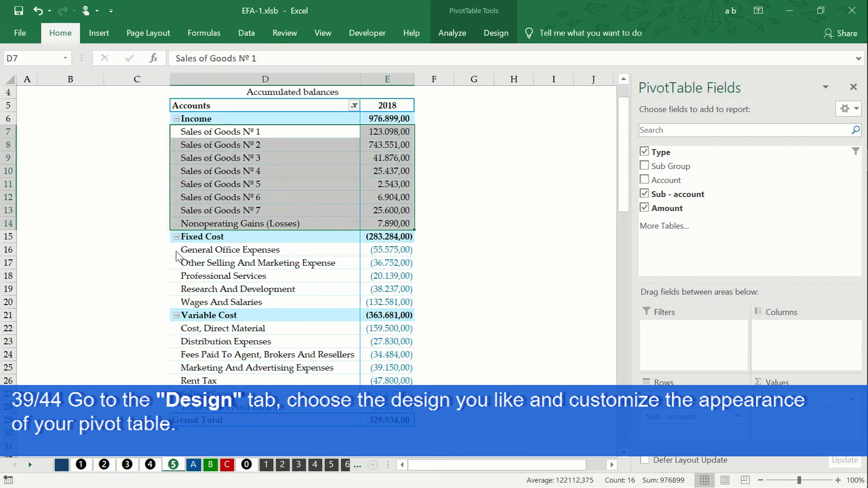
Apply the black font color to the Fixed Cost sub-account rows, from General Office Expenses to Wages And Salaries
{"action": "left_click_drag", "start_coordinate": [175, 251], "coordinate": [173, 304]}
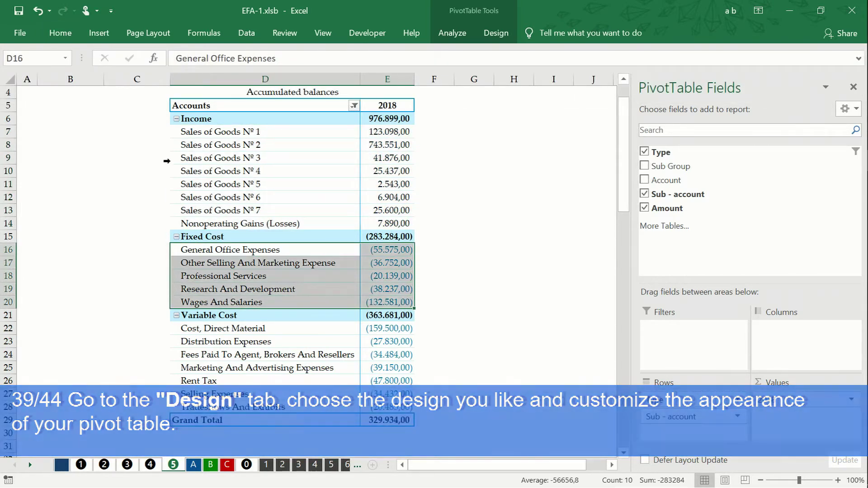
{"action": "left_click", "coordinate": [61, 33]}
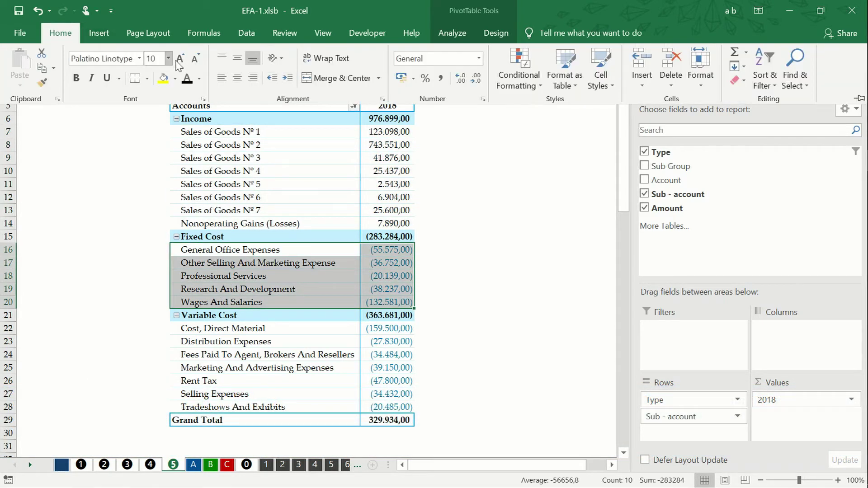
{"action": "left_click", "coordinate": [187, 79]}
{"action": "left_click", "coordinate": [199, 330]}
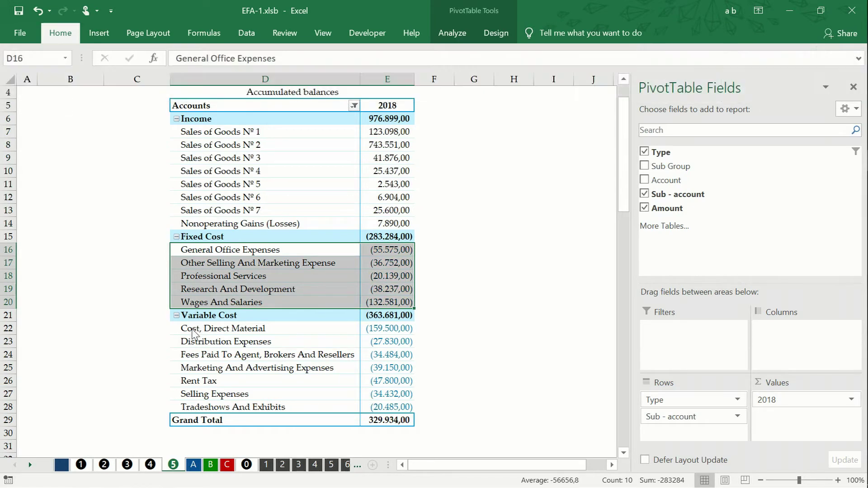
Apply the black font color to the Variable Cost sub-account rows, from Cost, Direct Material to Tradeshows And Exhibits
{"action": "left_click_drag", "start_coordinate": [184, 329], "coordinate": [189, 403]}
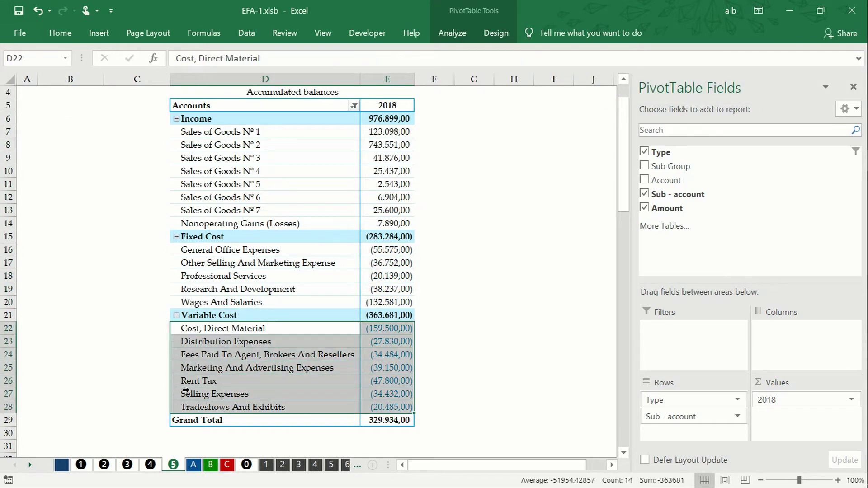
{"action": "left_click", "coordinate": [61, 33]}
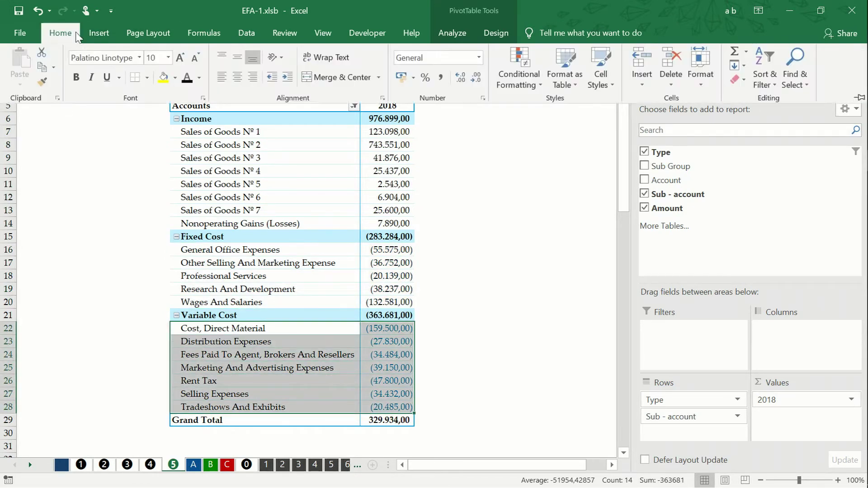
{"action": "left_click", "coordinate": [186, 82]}
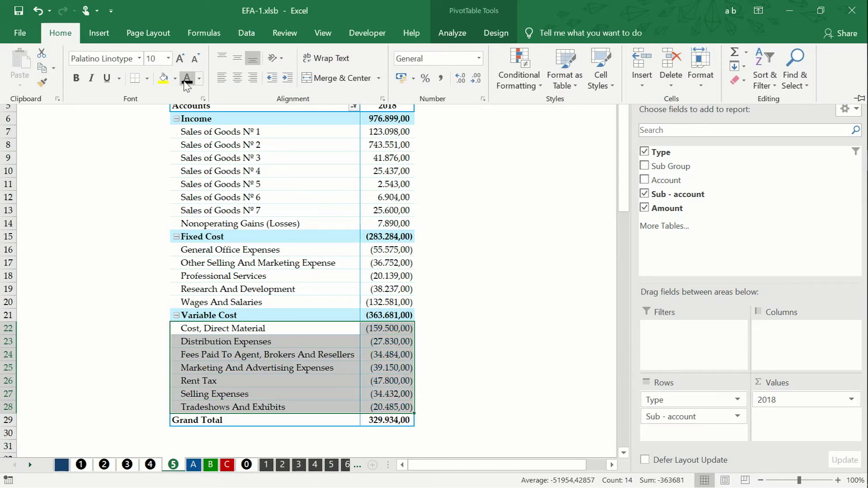
{"action": "left_click", "coordinate": [319, 335]}
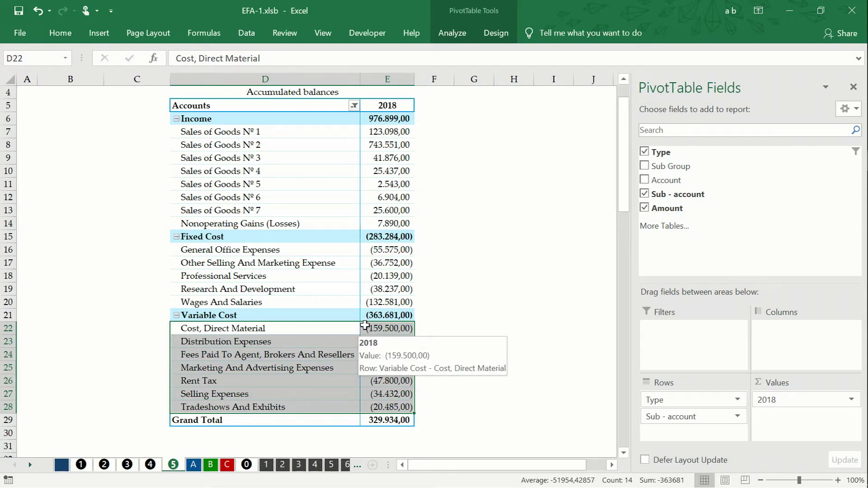
Rename the pivot table's Grand Total label in D29 to "Net Profit"
{"action": "scroll", "coordinate": [379, 294], "scroll_direction": "up", "scroll_amount": 1}
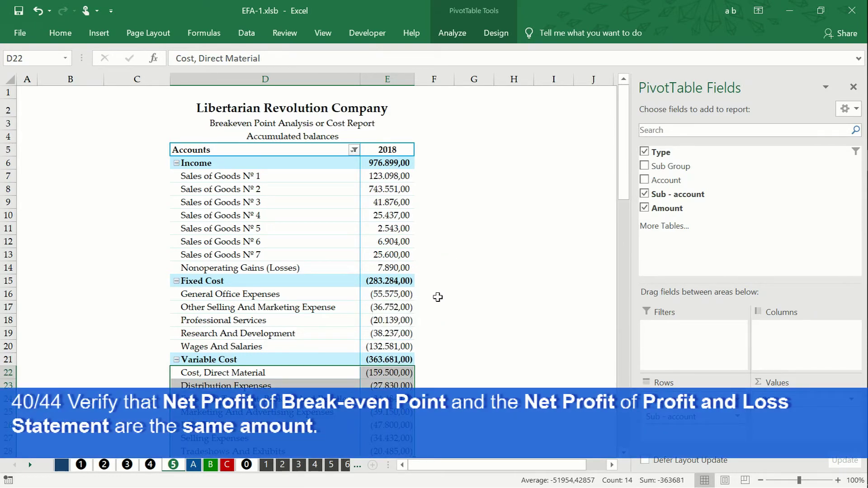
{"action": "scroll", "coordinate": [439, 300], "scroll_direction": "down", "scroll_amount": 2}
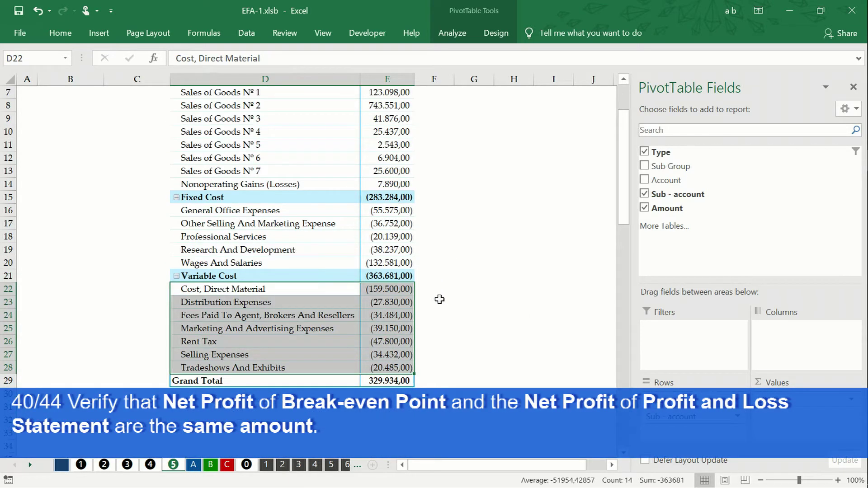
{"action": "left_click", "coordinate": [183, 381]}
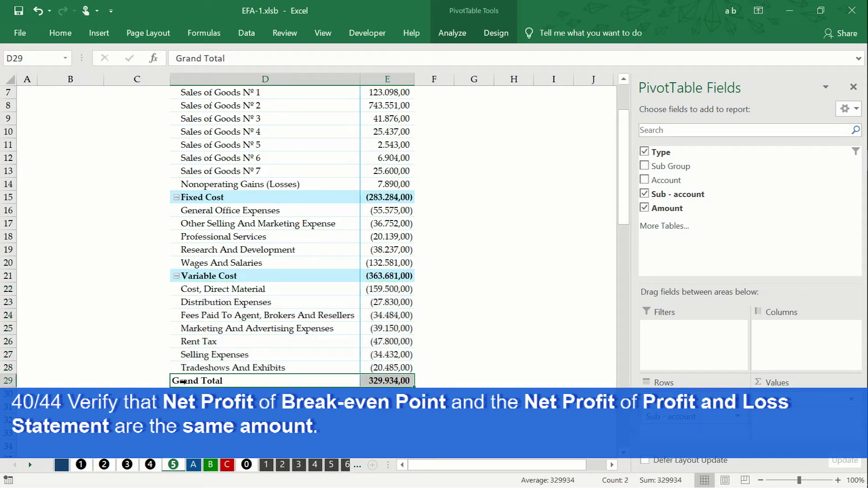
{"action": "left_click", "coordinate": [221, 382]}
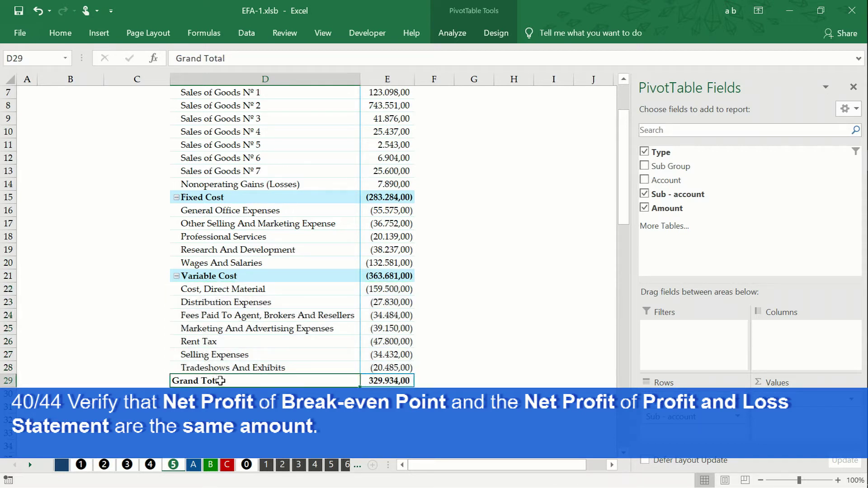
{"action": "type", "text": "Net"}
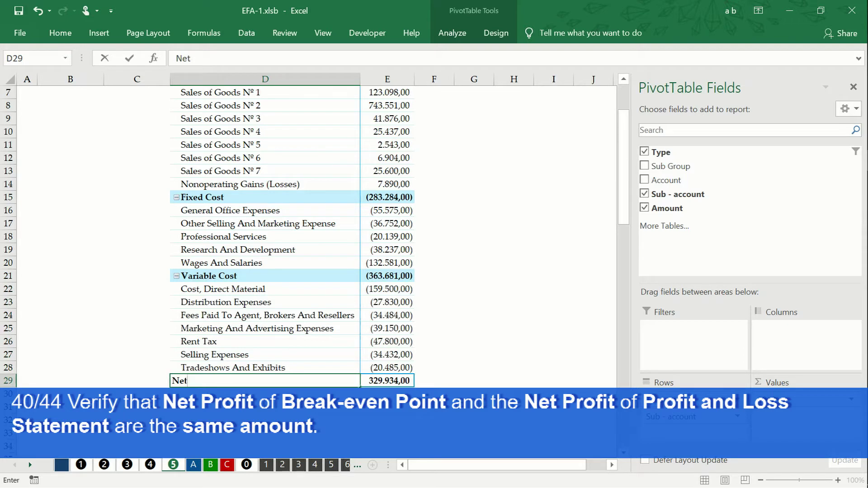
{"action": "type", "text": " Profit"}
{"action": "key", "text": "F2"}
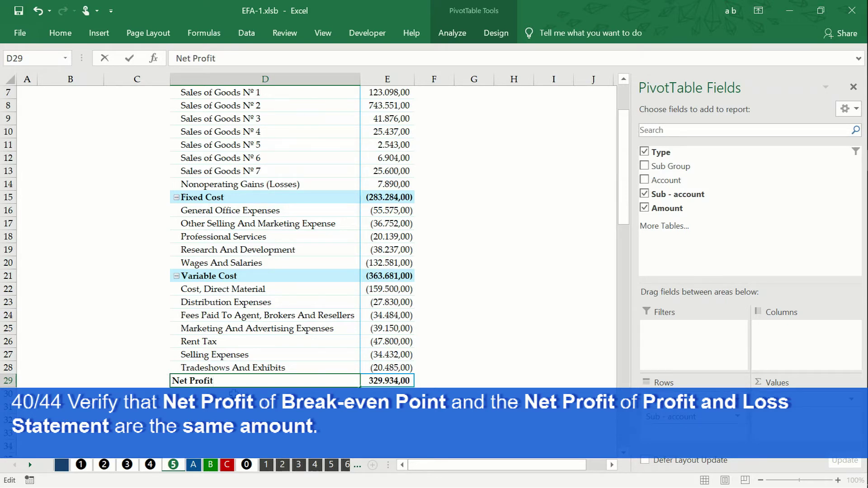
{"action": "key", "text": "Return"}
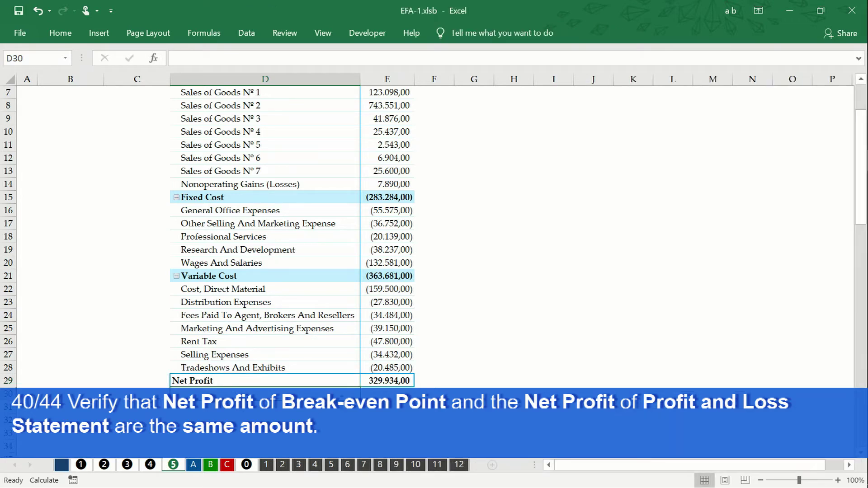
Compare the break-even report's 2018 Net Profit with the Net Profit on the Profit and Loss Statement sheet
{"action": "scroll", "coordinate": [293, 235], "scroll_direction": "up", "scroll_amount": 2}
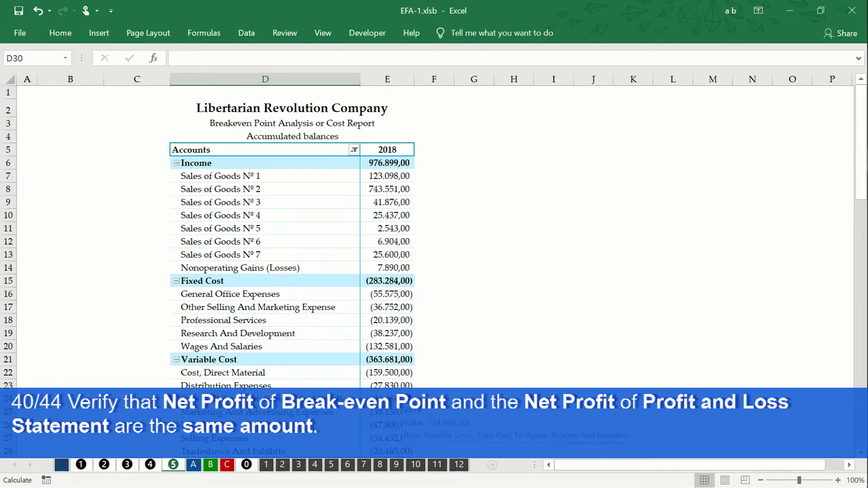
{"action": "scroll", "coordinate": [293, 235], "scroll_direction": "down", "scroll_amount": 3}
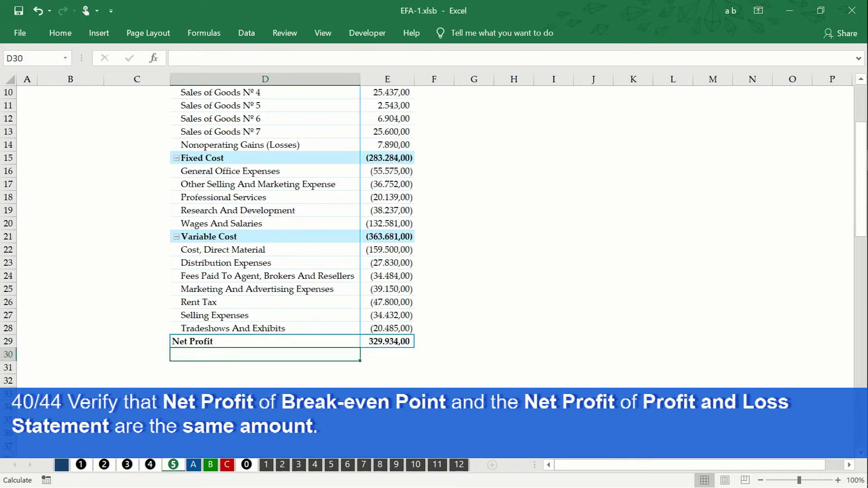
{"action": "left_click", "coordinate": [81, 465]}
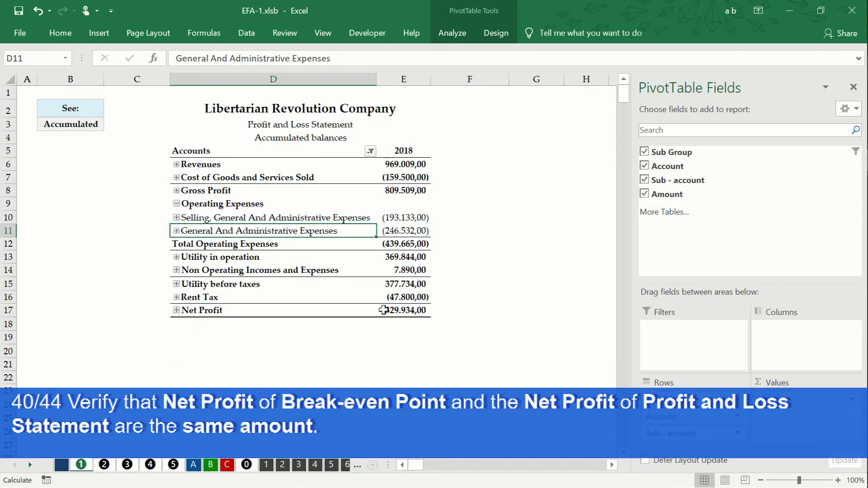
{"action": "left_click", "coordinate": [383, 311]}
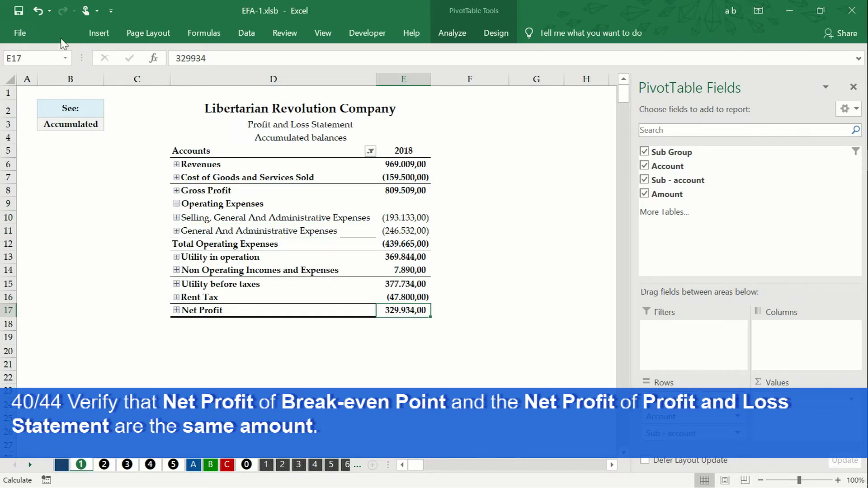
{"action": "left_click", "coordinate": [61, 34]}
{"action": "left_click", "coordinate": [175, 78]}
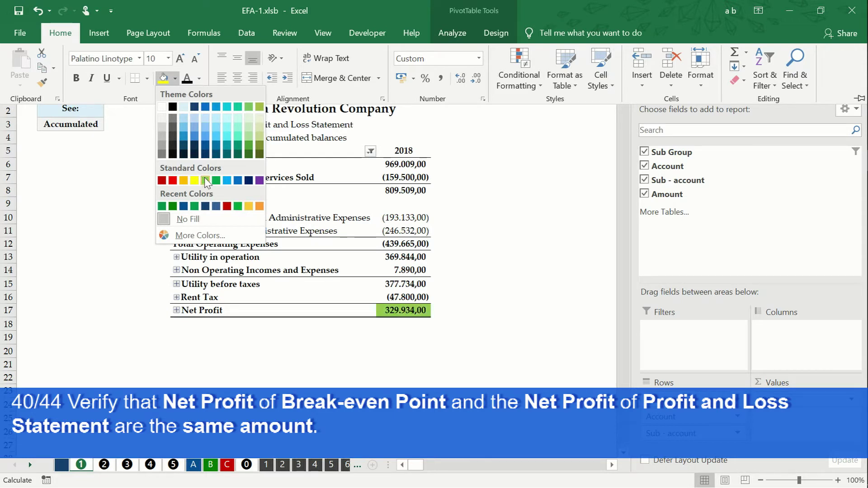
{"action": "left_click", "coordinate": [173, 469]}
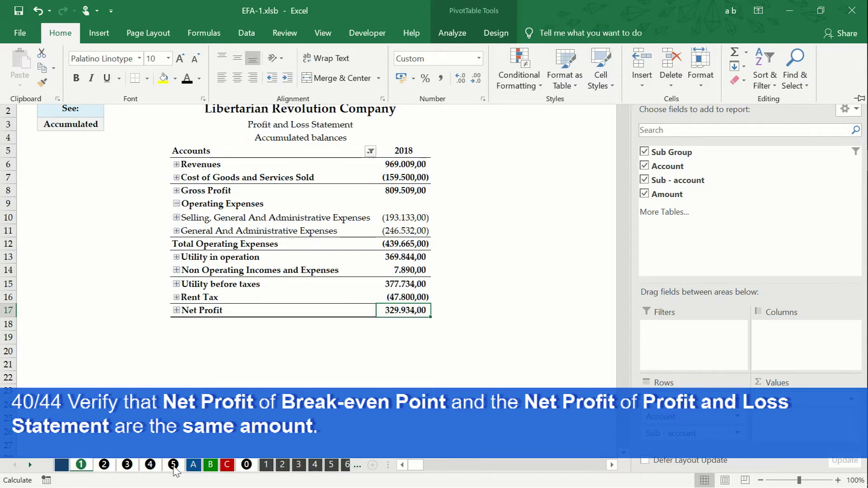
{"action": "key", "text": "ctrl+F1"}
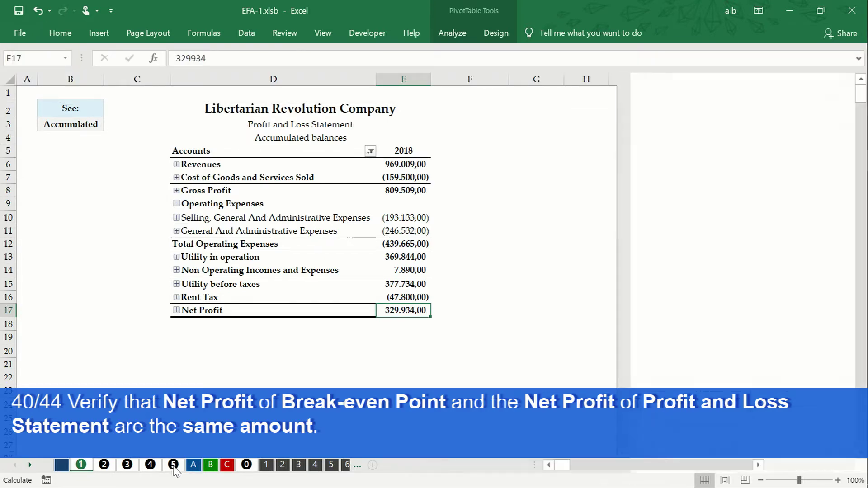
Recheck the Profit and Loss Statement's Net Profit, returning to the same amount on the break-even sheet
{"action": "left_click", "coordinate": [82, 466]}
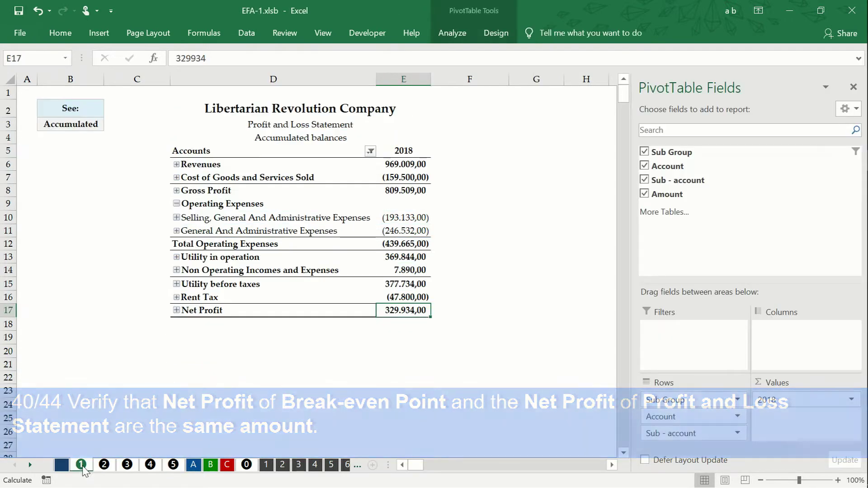
{"action": "left_click", "coordinate": [173, 466]}
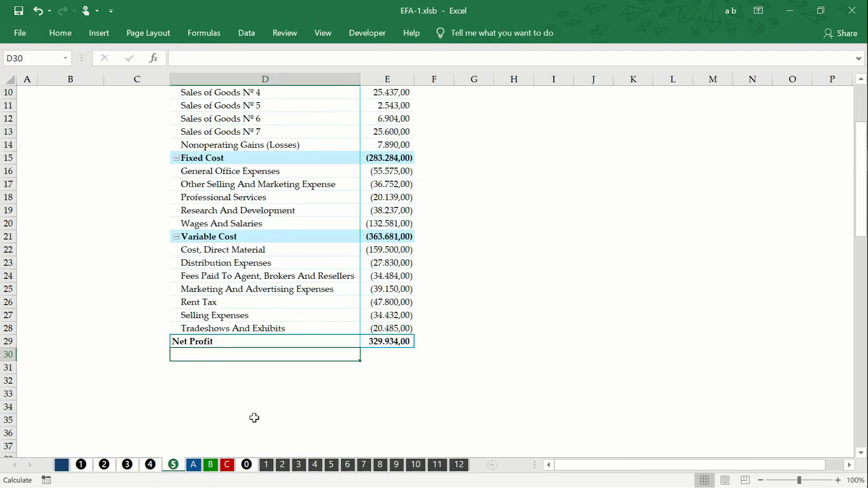
{"action": "left_click", "coordinate": [378, 341]}
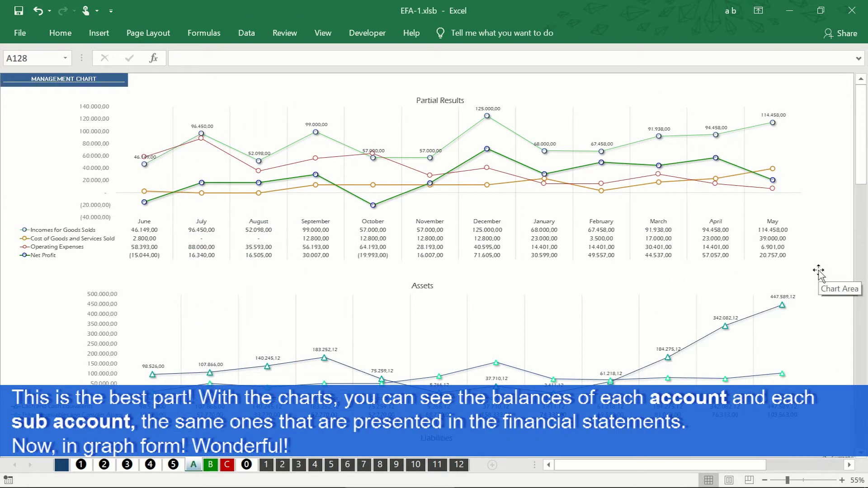
Add the Inventory, Accruals and Other Assets, Property, Plant And Equipment, and Intangible Assets series to the Assets chart on sheet A
{"action": "left_click", "coordinate": [833, 262]}
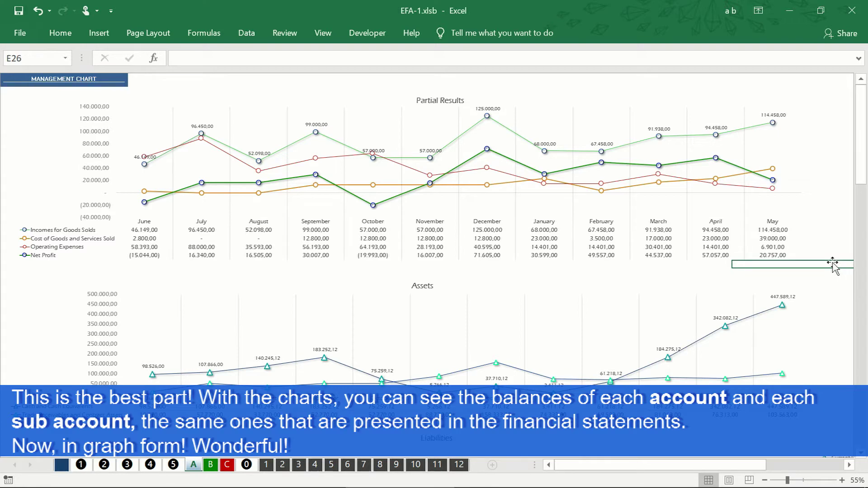
{"action": "scroll", "coordinate": [833, 266], "scroll_direction": "down", "scroll_amount": 5}
{"action": "left_click", "coordinate": [839, 437]}
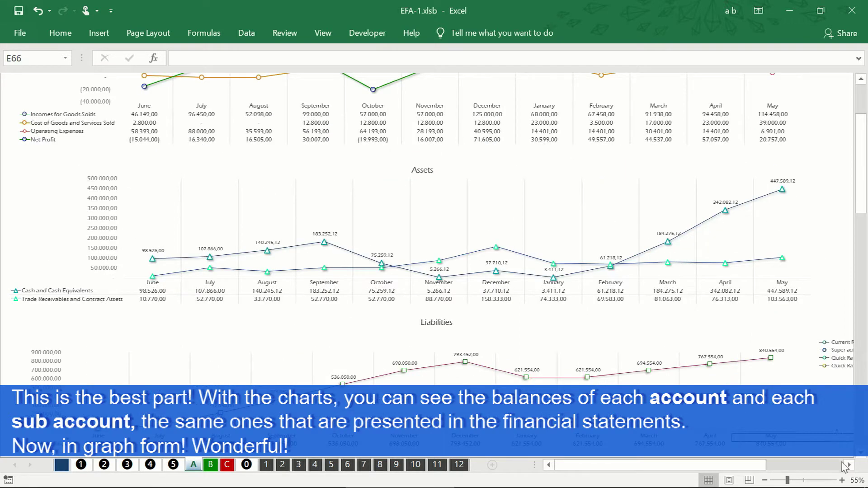
{"action": "left_click", "coordinate": [780, 208]}
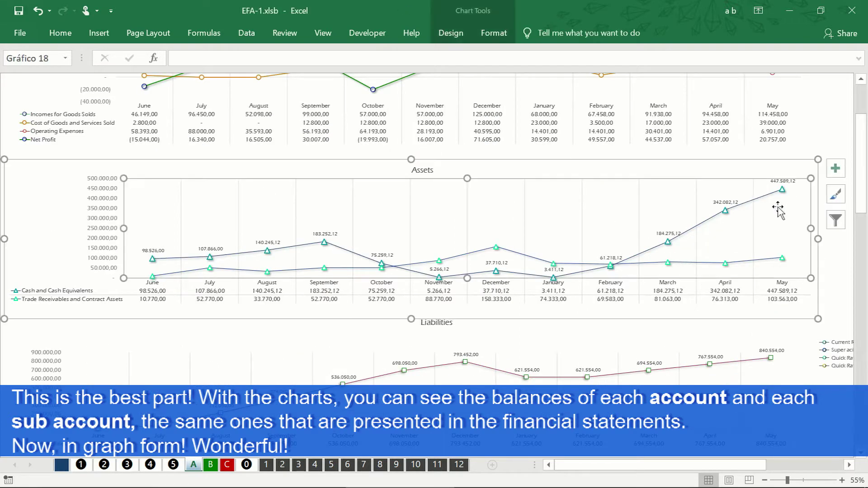
{"action": "left_click", "coordinate": [836, 220]}
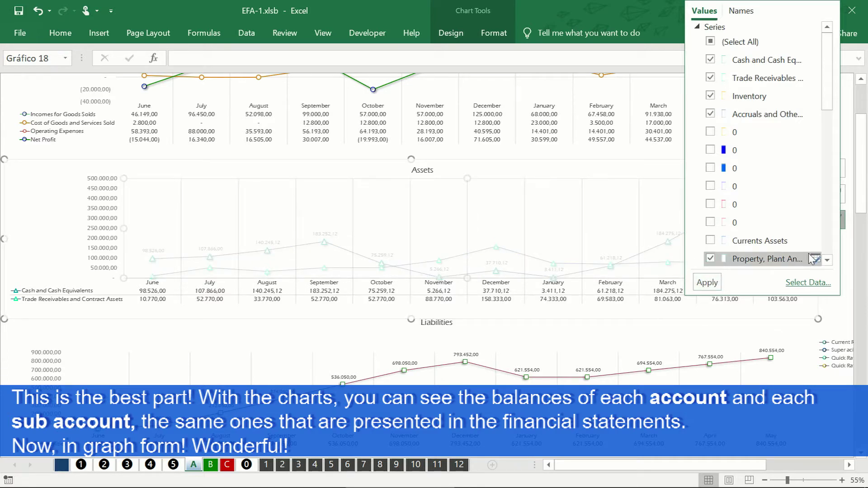
{"action": "left_click", "coordinate": [827, 261]}
{"action": "scroll", "coordinate": [826, 265], "scroll_direction": "down", "scroll_amount": 3}
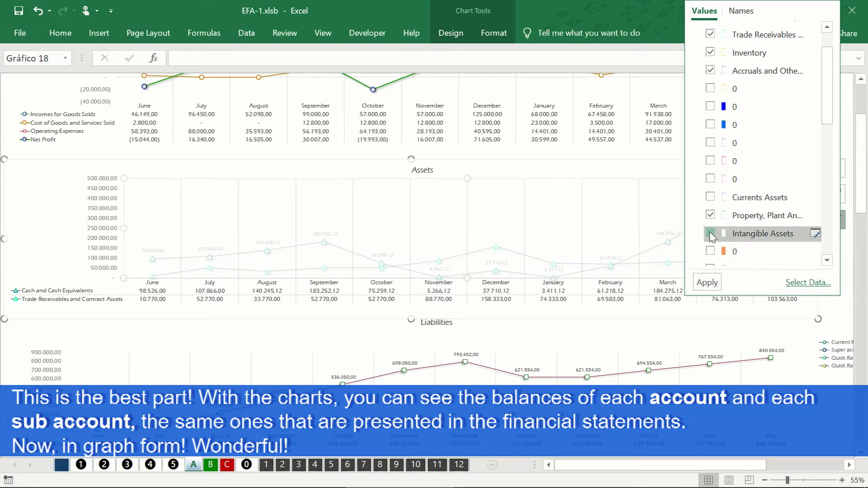
{"action": "left_click", "coordinate": [711, 235]}
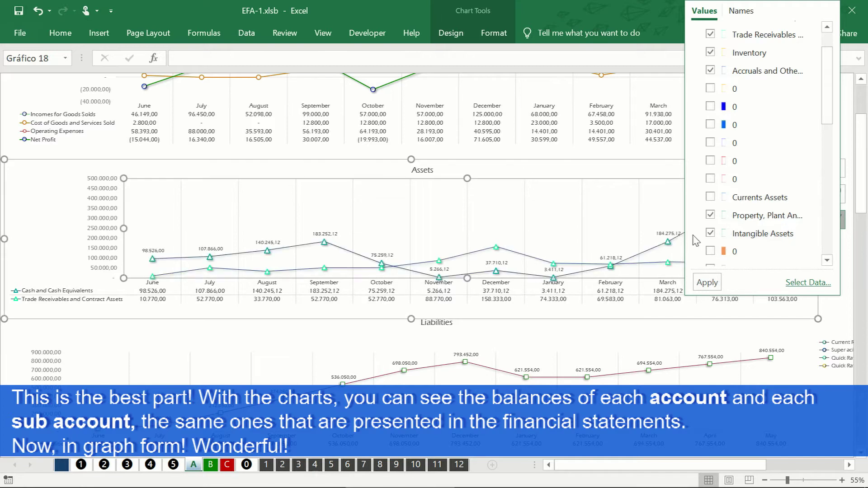
{"action": "left_click", "coordinate": [708, 283]}
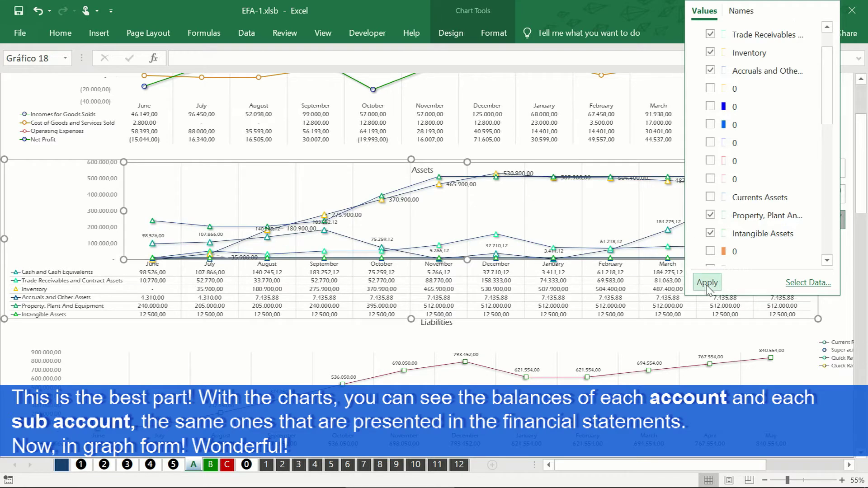
{"action": "left_click", "coordinate": [729, 332]}
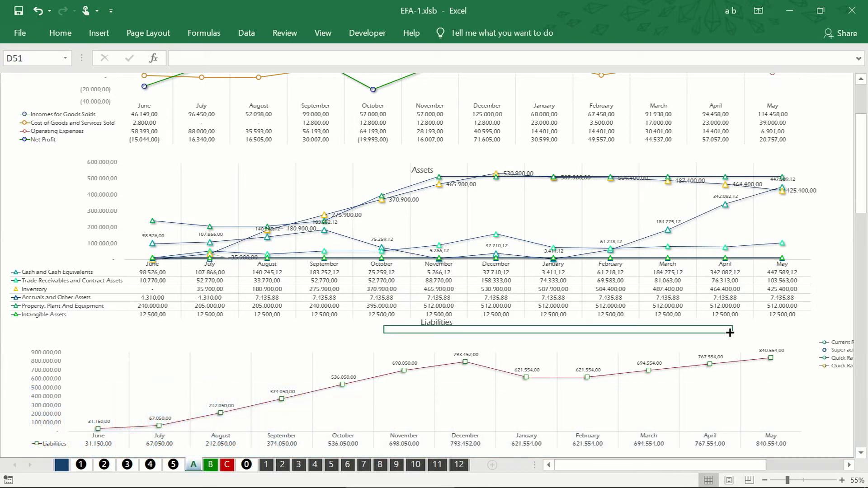
Deselect the Accruals and Other Assets, Inventory, Property, Plant And Equipment, and Intangible Assets series in the Assets chart's filter
{"action": "left_click", "coordinate": [729, 299]}
{"action": "scroll", "coordinate": [728, 299], "scroll_direction": "down", "scroll_amount": 1}
{"action": "left_click", "coordinate": [836, 176]}
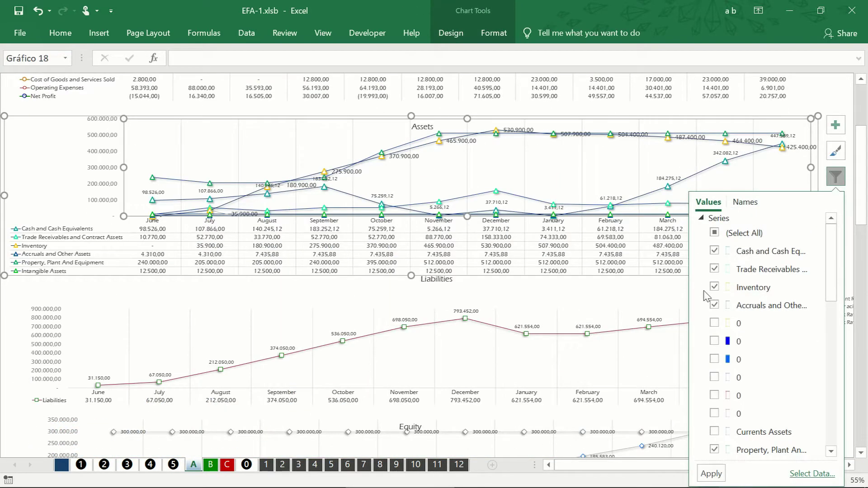
{"action": "left_click", "coordinate": [714, 306]}
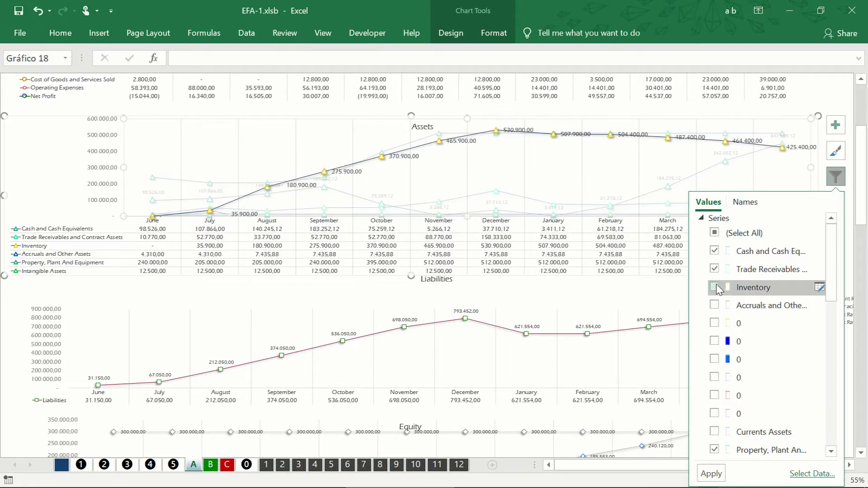
{"action": "left_click", "coordinate": [714, 288]}
{"action": "scroll", "coordinate": [717, 289], "scroll_direction": "down", "scroll_amount": 3}
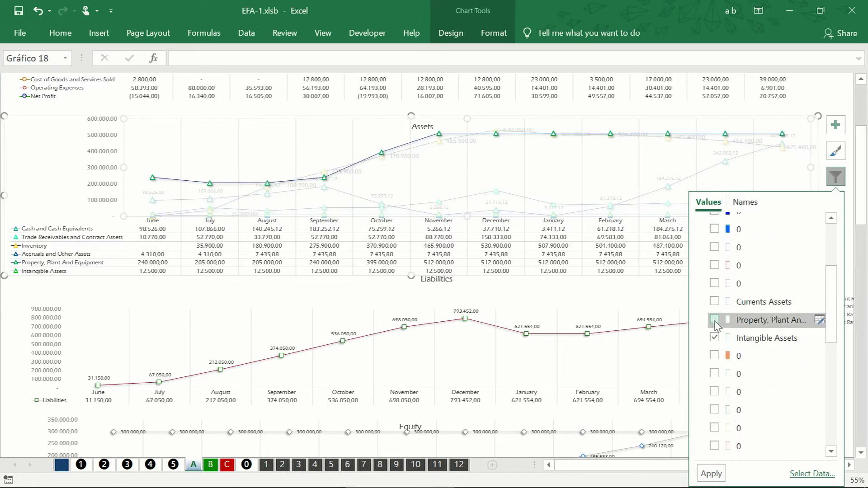
{"action": "left_click", "coordinate": [714, 338]}
{"action": "scroll", "coordinate": [714, 342], "scroll_direction": "down", "scroll_amount": 3}
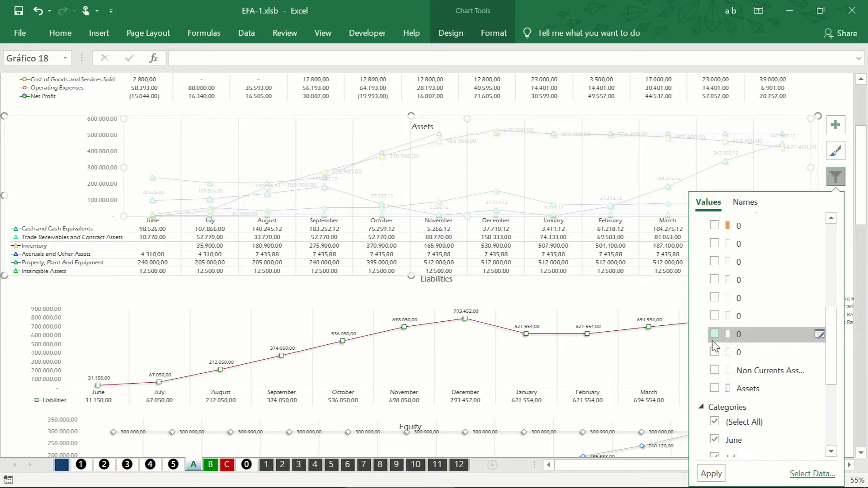
Replace the Cash and Trade Receivables series in the Assets chart with Currents Assets and Non Currents Assets, and apply the filter
{"action": "scroll", "coordinate": [715, 348], "scroll_direction": "up", "scroll_amount": 4}
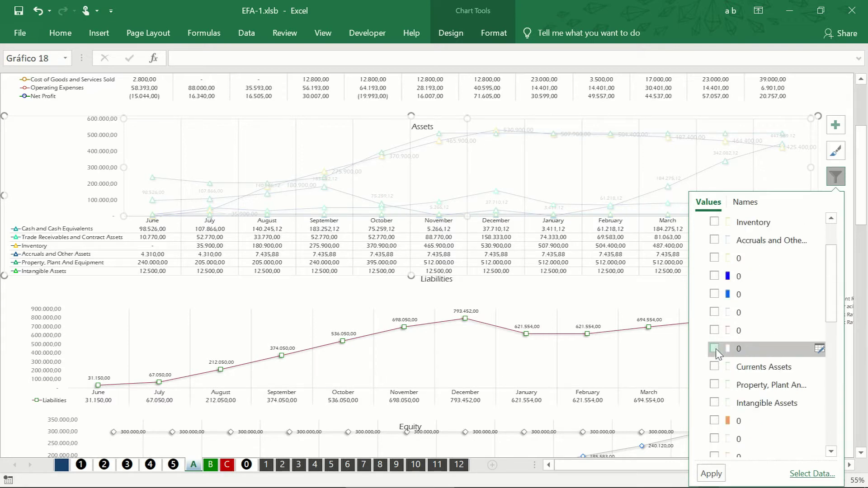
{"action": "scroll", "coordinate": [719, 354], "scroll_direction": "up", "scroll_amount": 1}
{"action": "scroll", "coordinate": [717, 352], "scroll_direction": "down", "scroll_amount": 1}
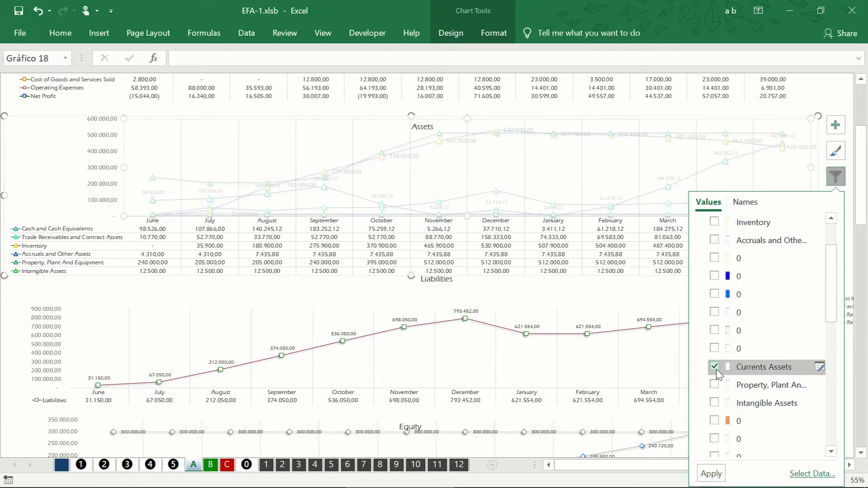
{"action": "scroll", "coordinate": [717, 374], "scroll_direction": "up", "scroll_amount": 1}
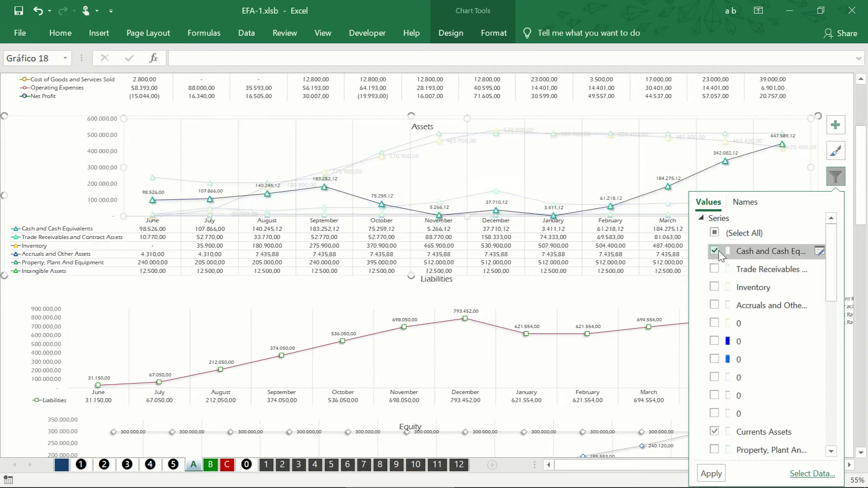
{"action": "scroll", "coordinate": [738, 310], "scroll_direction": "down", "scroll_amount": 2}
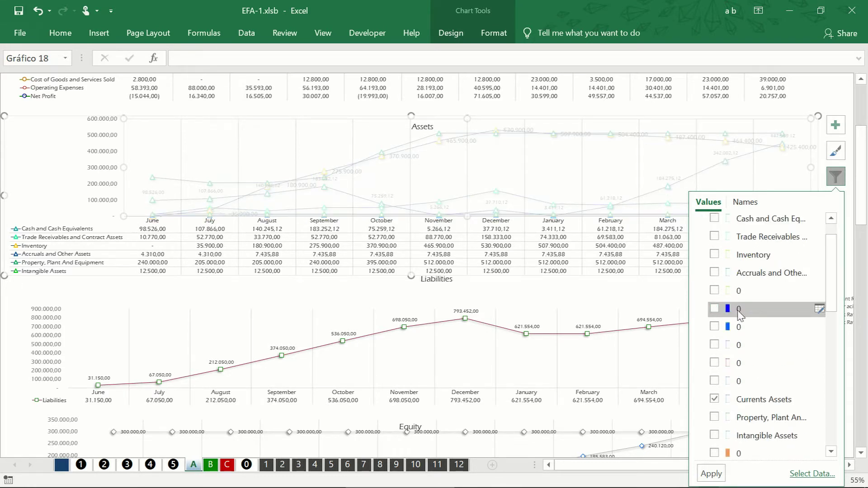
{"action": "scroll", "coordinate": [739, 316], "scroll_direction": "down", "scroll_amount": 4}
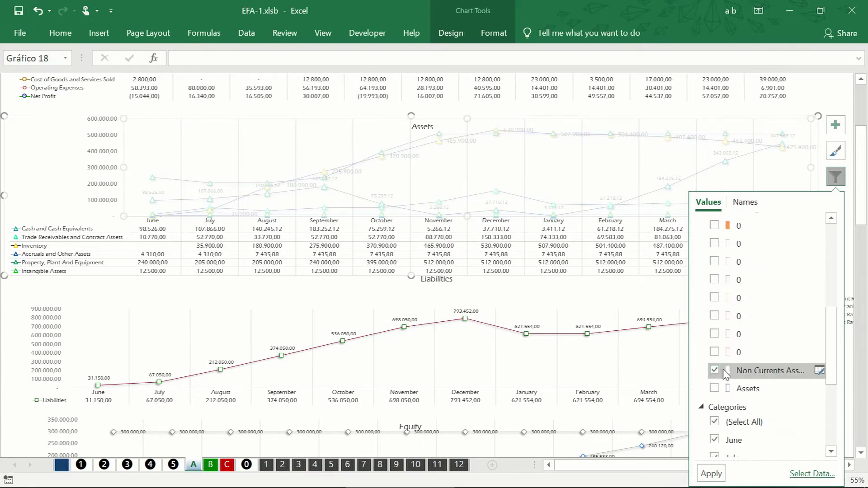
{"action": "left_click", "coordinate": [712, 475]}
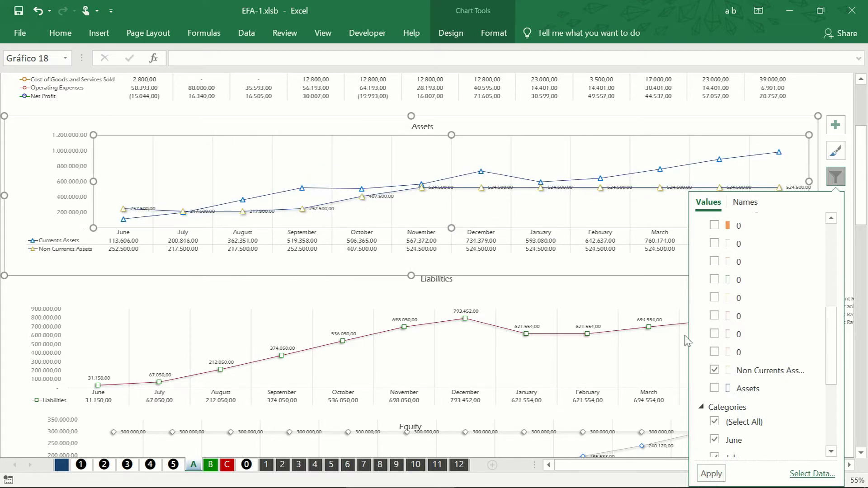
Close the Assets chart's filter and examine the Assets, Liabilities, Equity and Financial Position charts on sheet A
{"action": "left_click", "coordinate": [636, 295]}
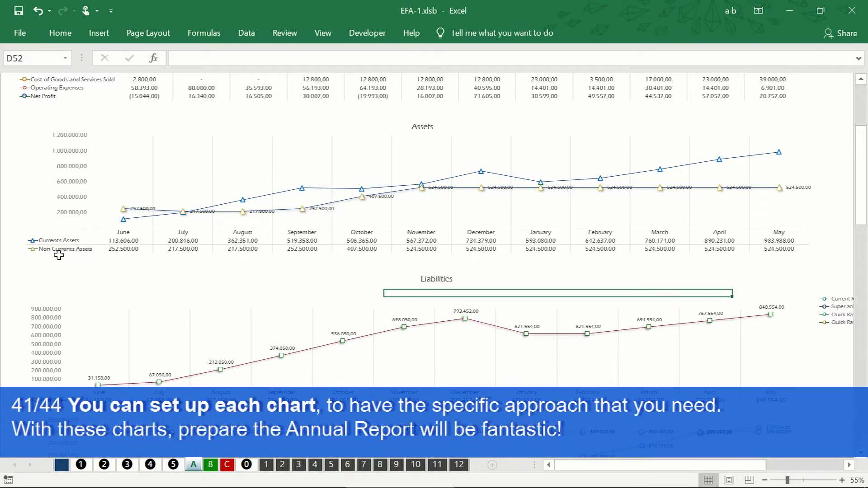
{"action": "left_click", "coordinate": [59, 255]}
{"action": "scroll", "coordinate": [452, 254], "scroll_direction": "down", "scroll_amount": 10}
{"action": "left_click", "coordinate": [809, 315]}
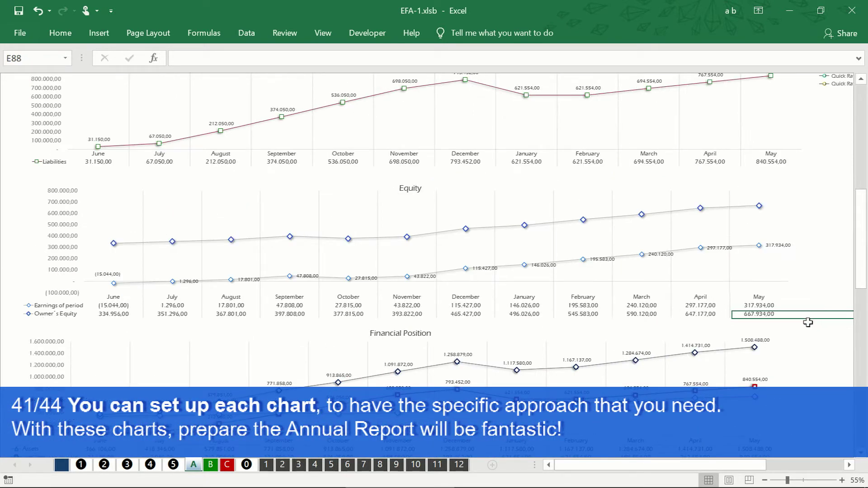
{"action": "left_click", "coordinate": [808, 333]}
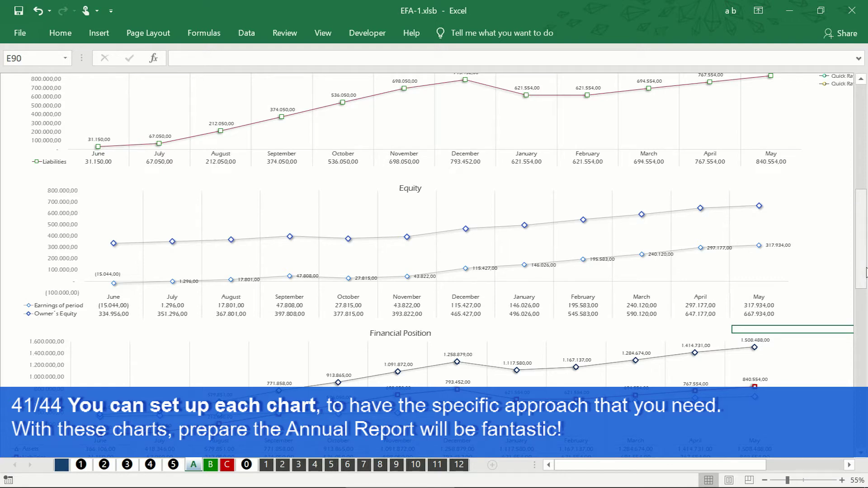
{"action": "scroll", "coordinate": [850, 271], "scroll_direction": "down", "scroll_amount": 5}
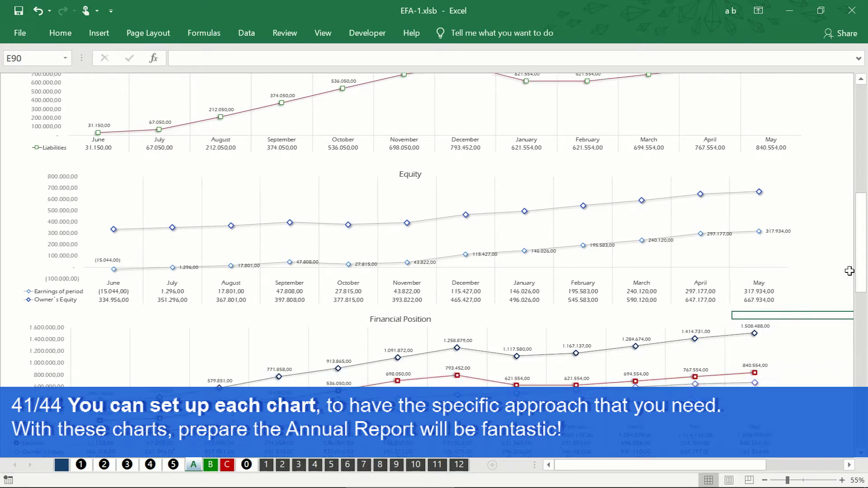
{"action": "scroll", "coordinate": [850, 270], "scroll_direction": "down", "scroll_amount": 3}
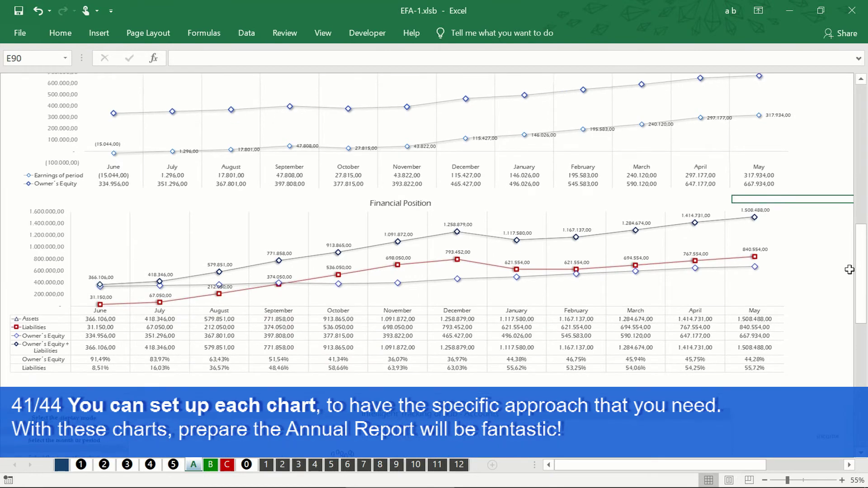
{"action": "scroll", "coordinate": [849, 270], "scroll_direction": "down", "scroll_amount": 1}
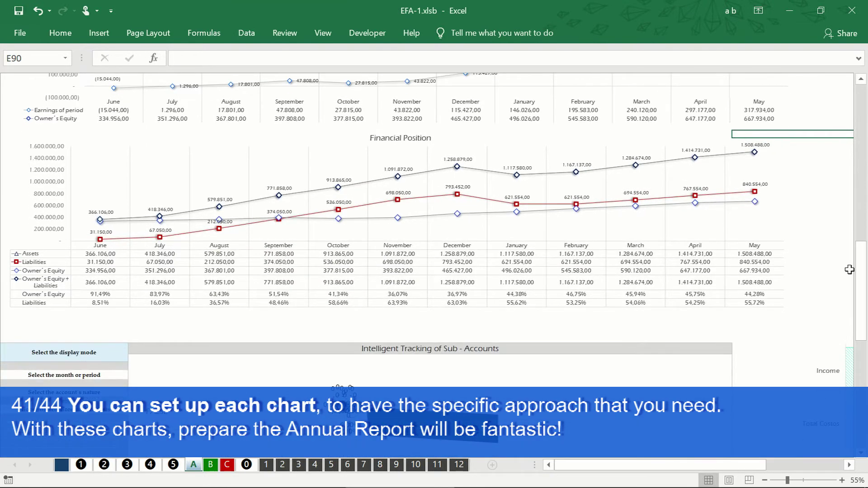
{"action": "left_click", "coordinate": [771, 311]}
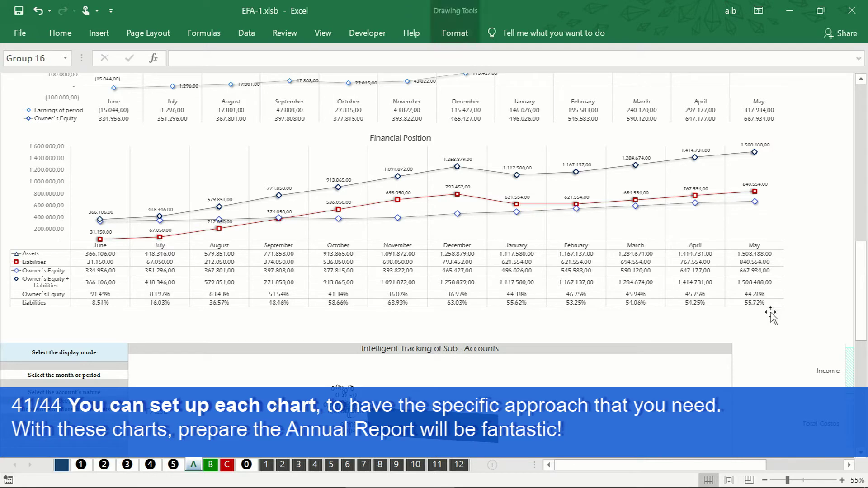
Set the month or period of the Intelligent Tracking of Sub-Accounts chart to Accumulated
{"action": "scroll", "coordinate": [772, 312], "scroll_direction": "down", "scroll_amount": 5}
{"action": "left_click", "coordinate": [64, 253]}
{"action": "left_click", "coordinate": [133, 253]}
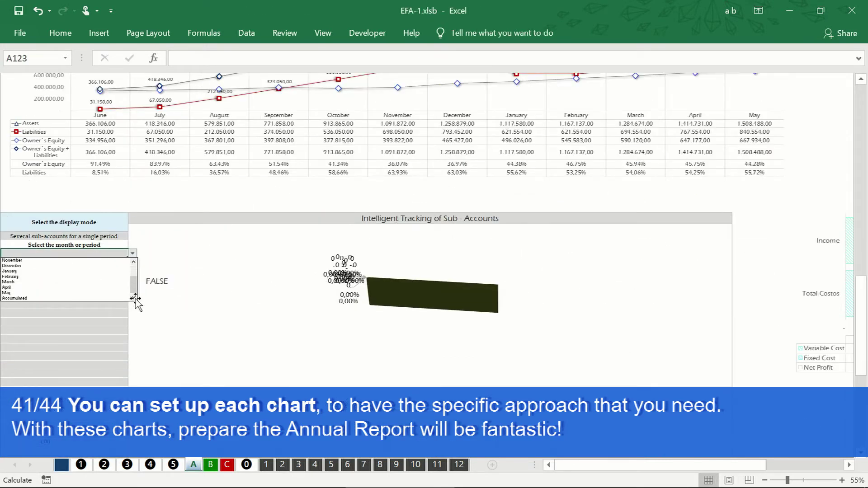
{"action": "left_click", "coordinate": [109, 298]}
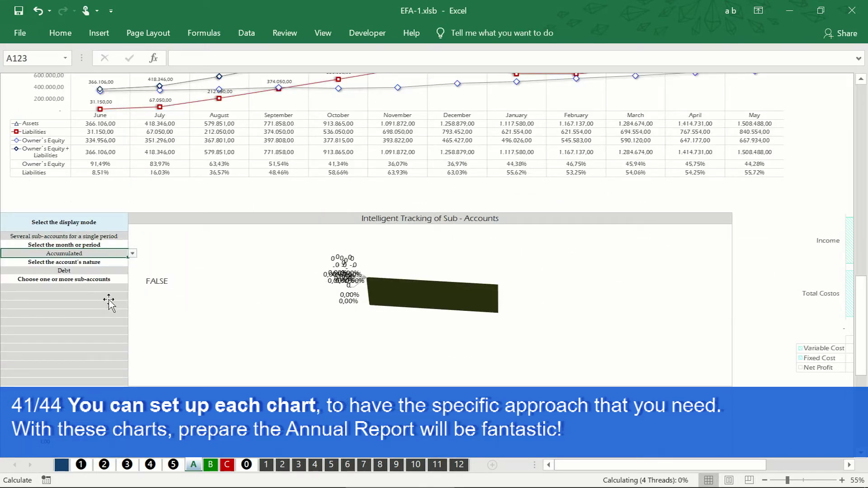
Choose the Libertarian Trust and Night-Watchman State Bank cash accounts as the first two sub-accounts of the tracking chart
{"action": "left_click", "coordinate": [119, 287]}
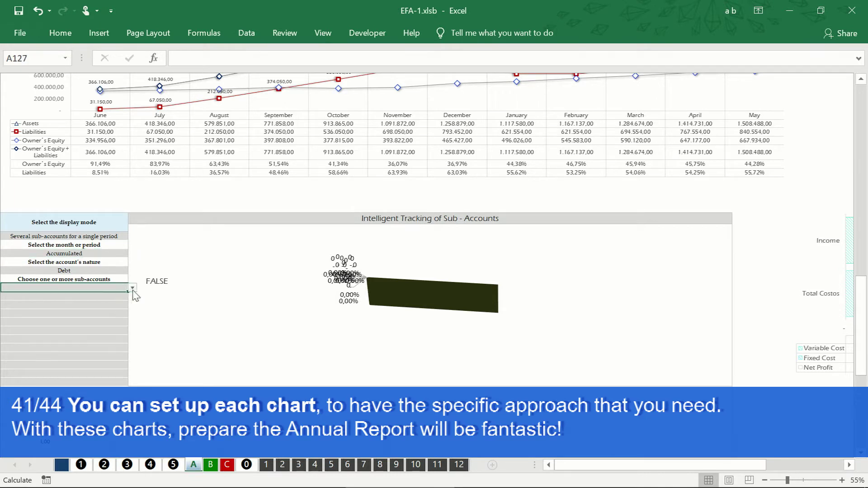
{"action": "left_click", "coordinate": [132, 288]}
{"action": "left_click", "coordinate": [115, 300]}
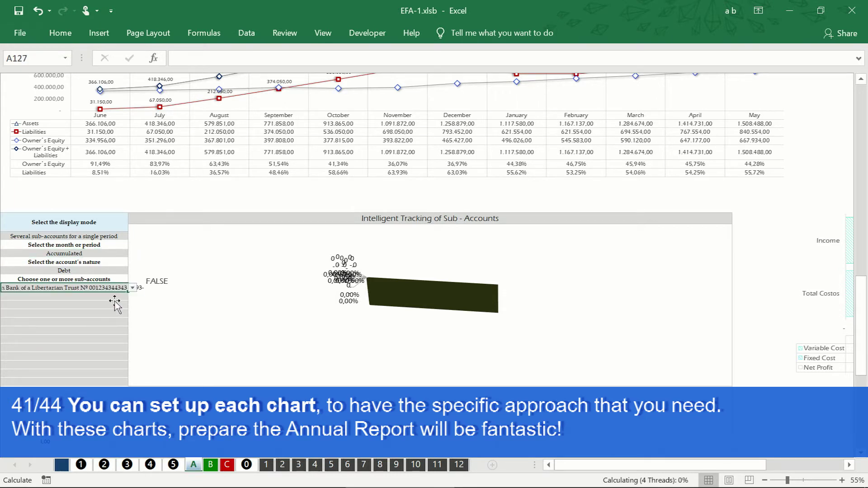
{"action": "left_click", "coordinate": [112, 296]}
{"action": "left_click", "coordinate": [132, 297]}
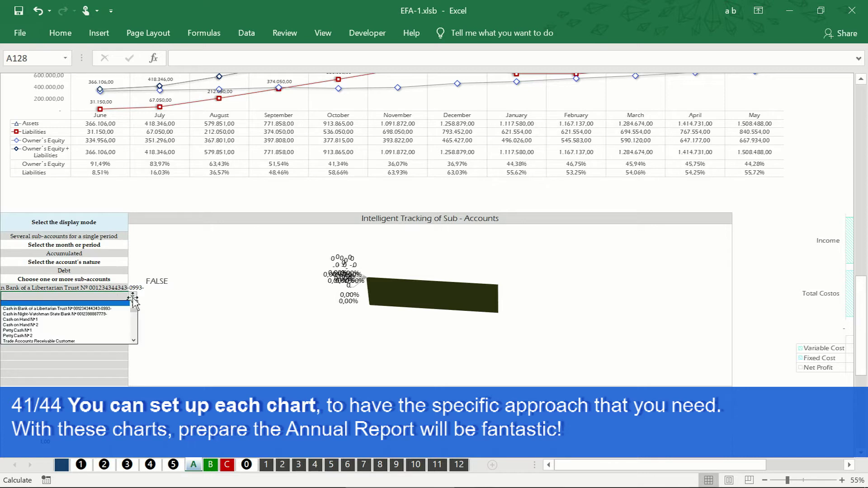
{"action": "left_click", "coordinate": [124, 314]}
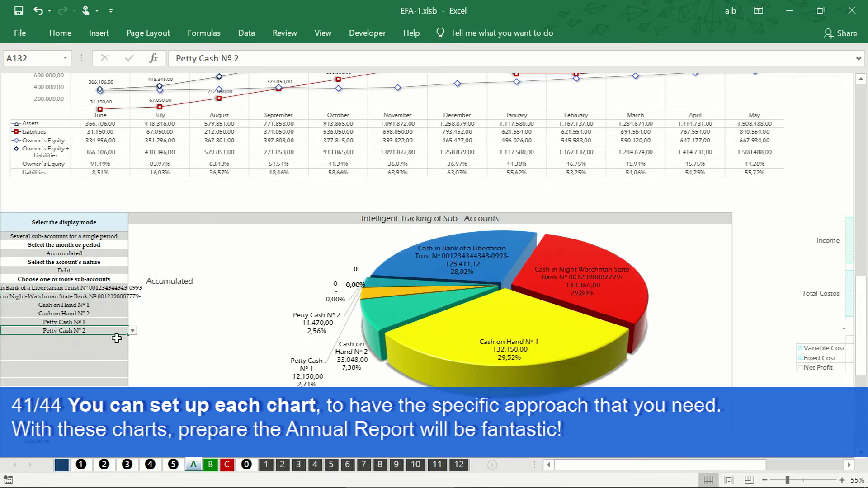
Add Trade Accounts Receivable Customer to the tracking chart's sub-accounts, directly below Petty Cash Nº 2
{"action": "left_click", "coordinate": [116, 339]}
{"action": "left_click", "coordinate": [133, 339]}
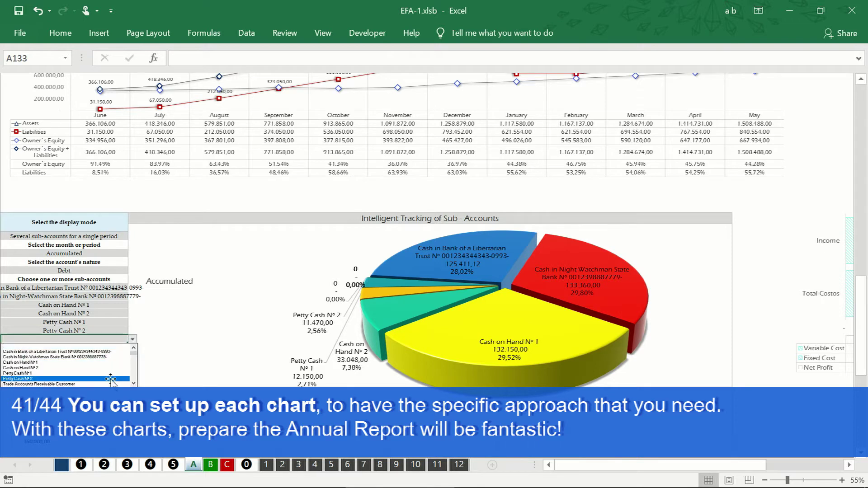
{"action": "scroll", "coordinate": [131, 384], "scroll_direction": "down", "scroll_amount": 4}
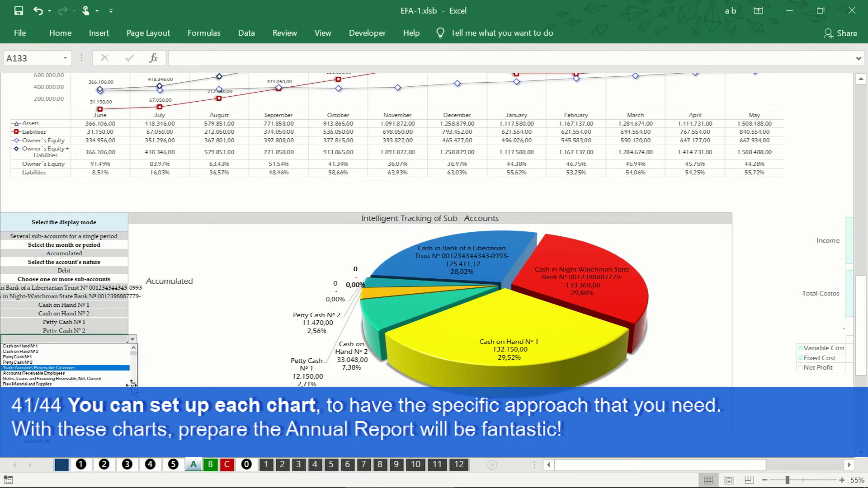
{"action": "scroll", "coordinate": [131, 384], "scroll_direction": "down", "scroll_amount": 1}
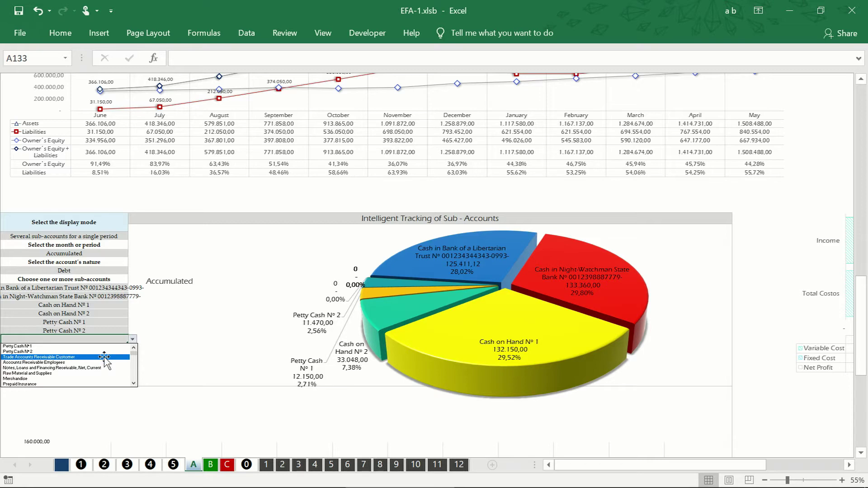
{"action": "left_click", "coordinate": [105, 358]}
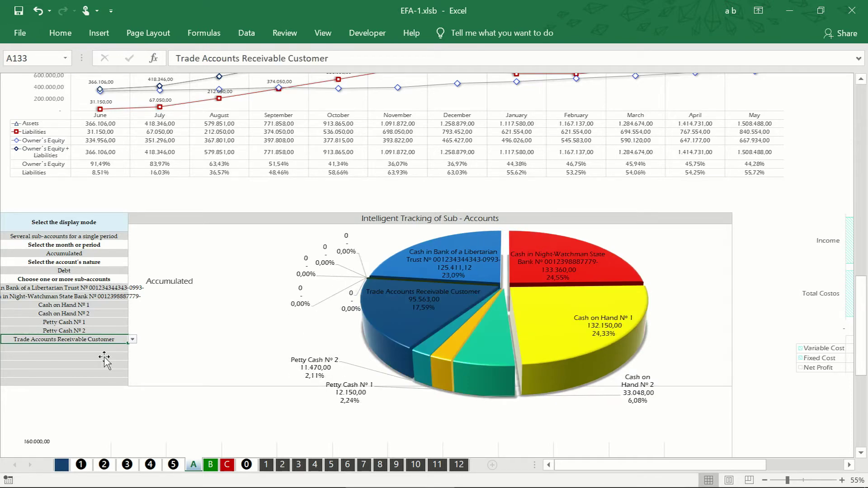
On budget control sheet B, choose Sales of Goods Nº 1 as the first income sub-account of the Profit and Loss Statement
{"action": "scroll", "coordinate": [104, 360], "scroll_direction": "right", "scroll_amount": 10}
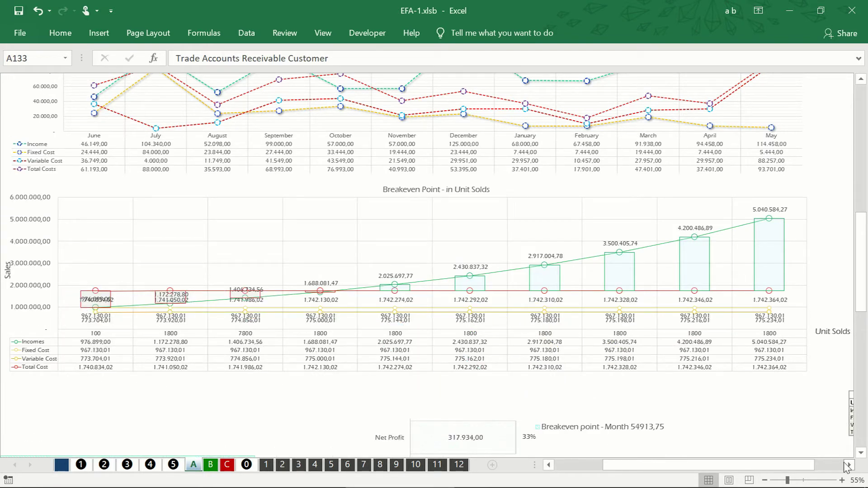
{"action": "left_click", "coordinate": [846, 465]}
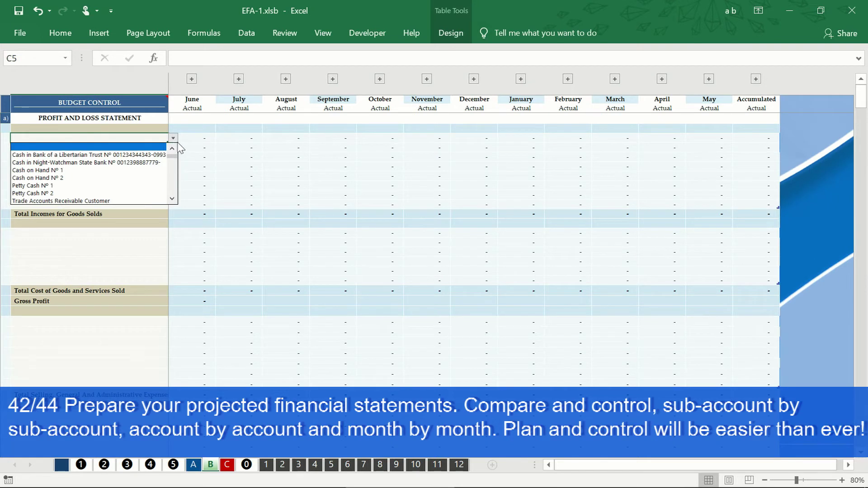
{"action": "left_click", "coordinate": [172, 199]}
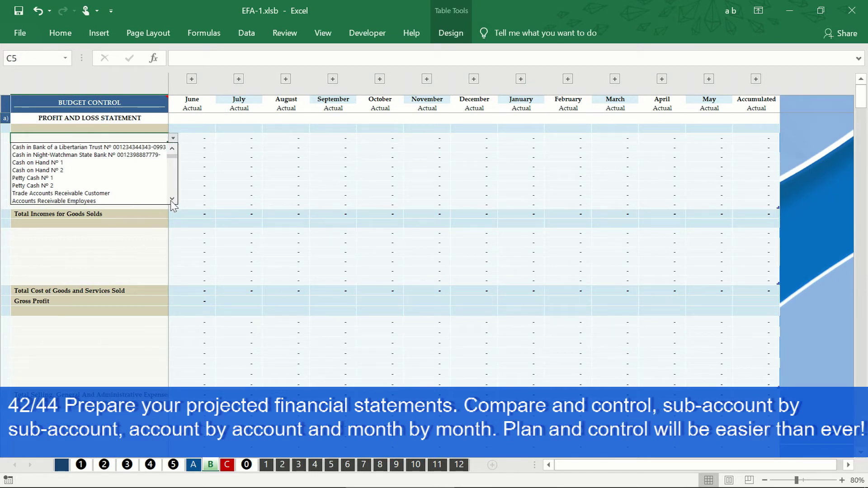
{"action": "left_click", "coordinate": [172, 199]}
{"action": "left_click", "coordinate": [172, 199]}
{"action": "left_click", "coordinate": [172, 199]}
{"action": "left_click", "coordinate": [172, 199]}
{"action": "left_click", "coordinate": [172, 199]}
{"action": "left_click", "coordinate": [172, 199]}
{"action": "left_click", "coordinate": [172, 199]}
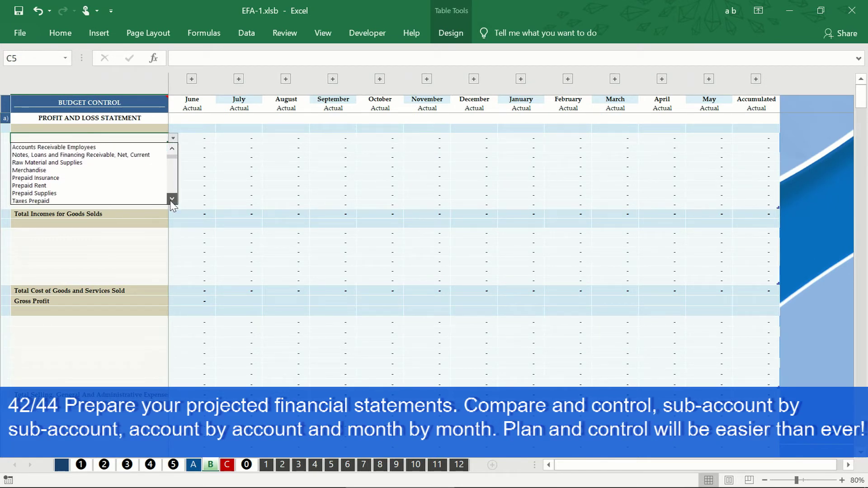
{"action": "left_click", "coordinate": [171, 199]}
{"action": "left_click", "coordinate": [171, 199]}
{"action": "left_click", "coordinate": [172, 199]}
{"action": "left_click", "coordinate": [171, 199]}
{"action": "left_click", "coordinate": [172, 199]}
{"action": "left_click", "coordinate": [172, 199]}
{"action": "left_click", "coordinate": [172, 199]}
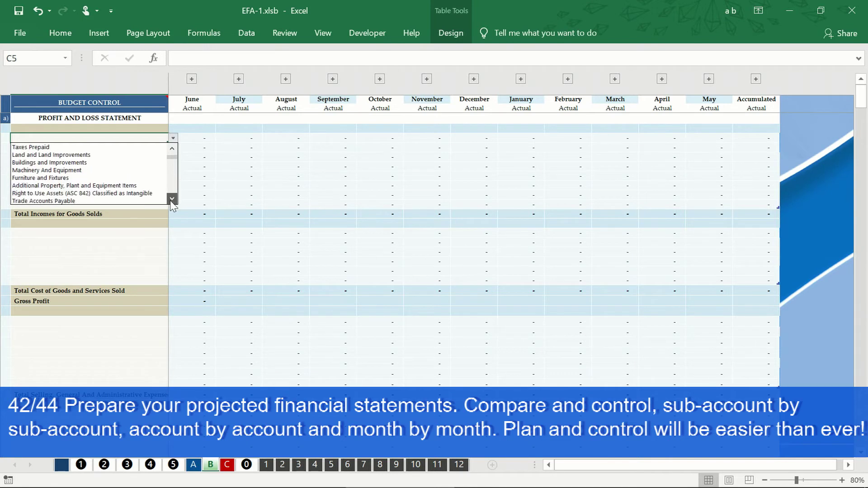
{"action": "left_click", "coordinate": [172, 199]}
{"action": "left_click", "coordinate": [172, 199]}
{"action": "left_click", "coordinate": [172, 199]}
{"action": "left_click", "coordinate": [172, 199]}
{"action": "left_click", "coordinate": [172, 199]}
{"action": "left_click", "coordinate": [172, 199]}
{"action": "left_click", "coordinate": [172, 199]}
{"action": "left_click", "coordinate": [172, 199]}
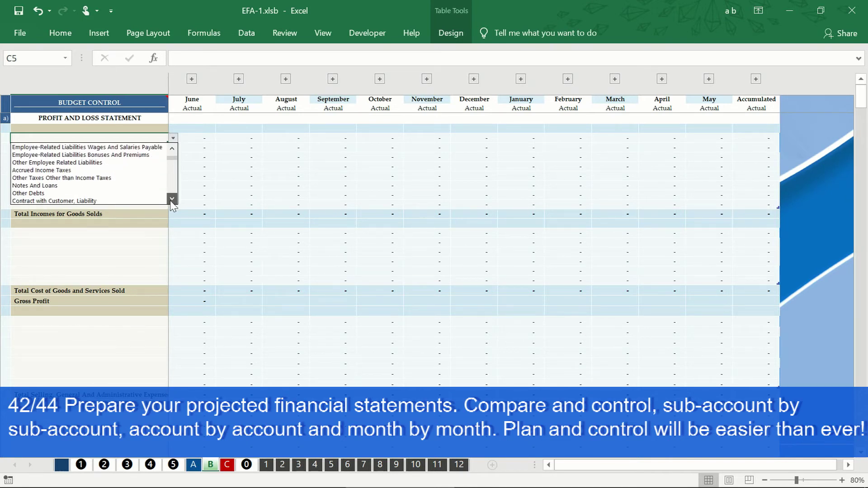
{"action": "left_click", "coordinate": [172, 199]}
{"action": "left_click", "coordinate": [172, 199]}
{"action": "left_click", "coordinate": [171, 199]}
{"action": "left_click", "coordinate": [172, 199]}
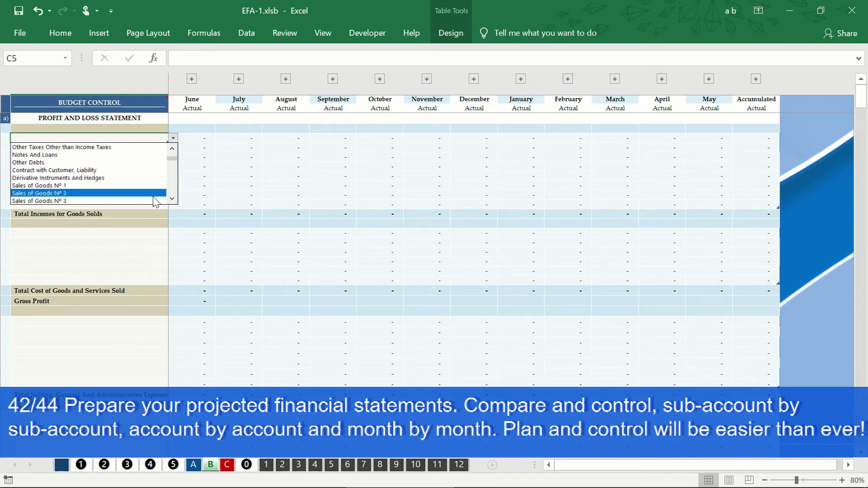
{"action": "left_click", "coordinate": [143, 186]}
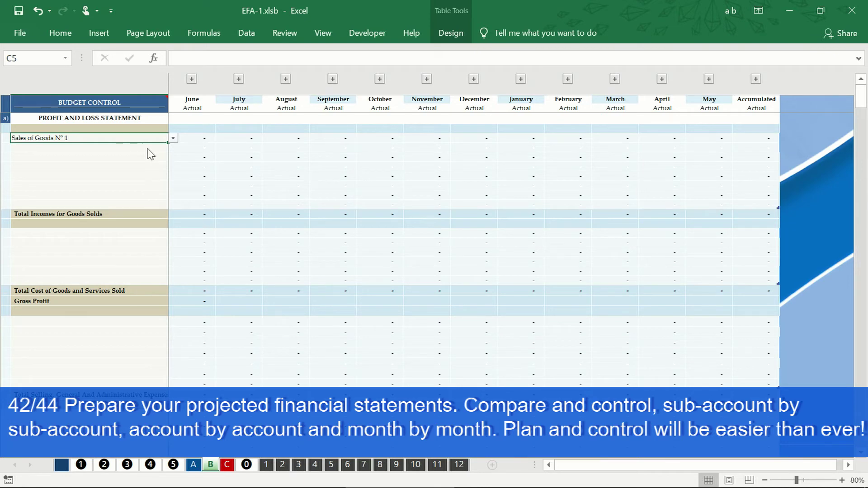
Fill the next income rows of the budget's Profit and Loss Statement with Sales of Goods Nº 2 to Nº 7
{"action": "left_click", "coordinate": [163, 149]}
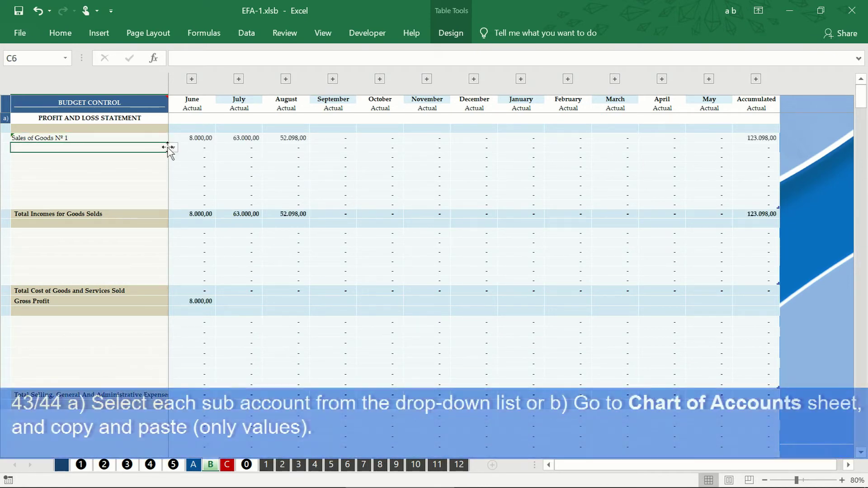
{"action": "left_click", "coordinate": [173, 148]}
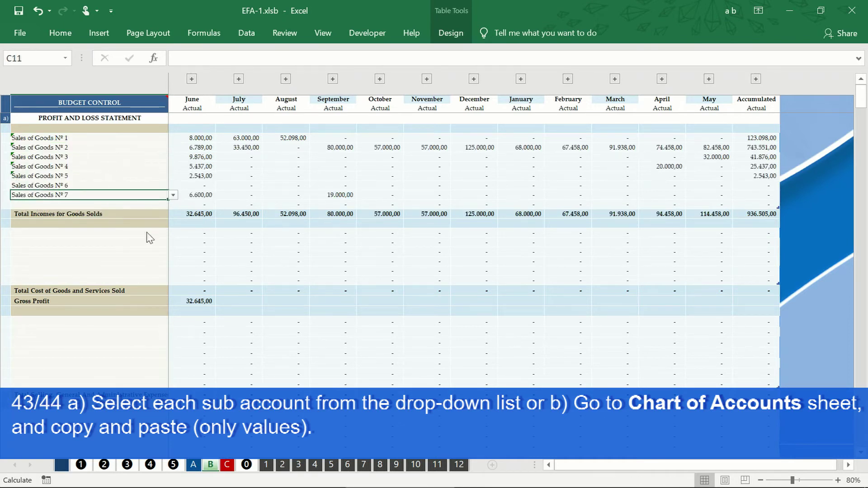
Copy the four cost sub-accounts starting with Cost, Direct Material from the Chart of Accounts sheet
{"action": "left_click", "coordinate": [149, 234]}
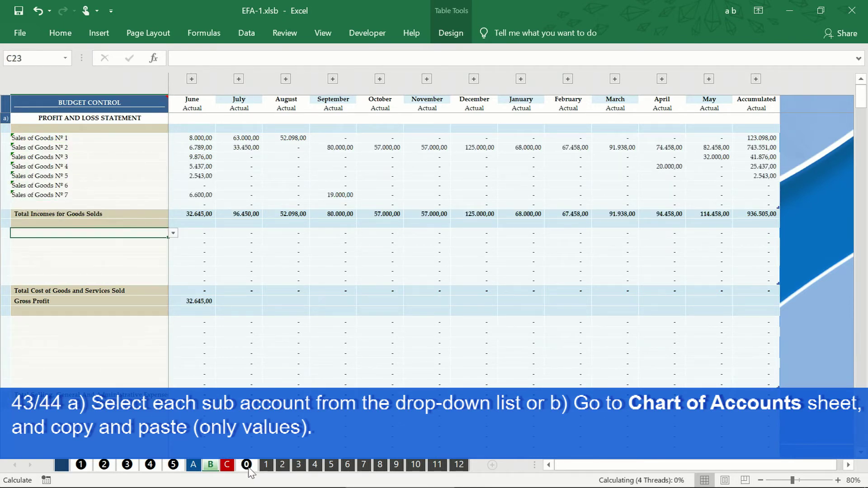
{"action": "left_click", "coordinate": [248, 466]}
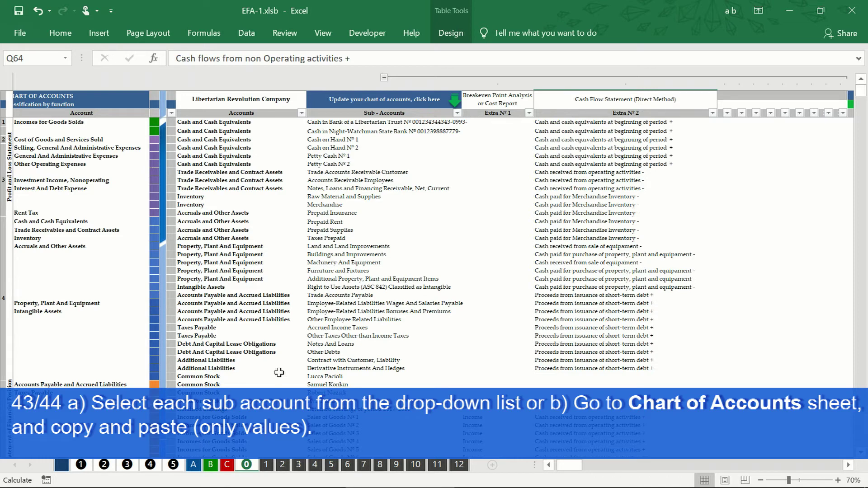
{"action": "scroll", "coordinate": [279, 372], "scroll_direction": "down", "scroll_amount": 1}
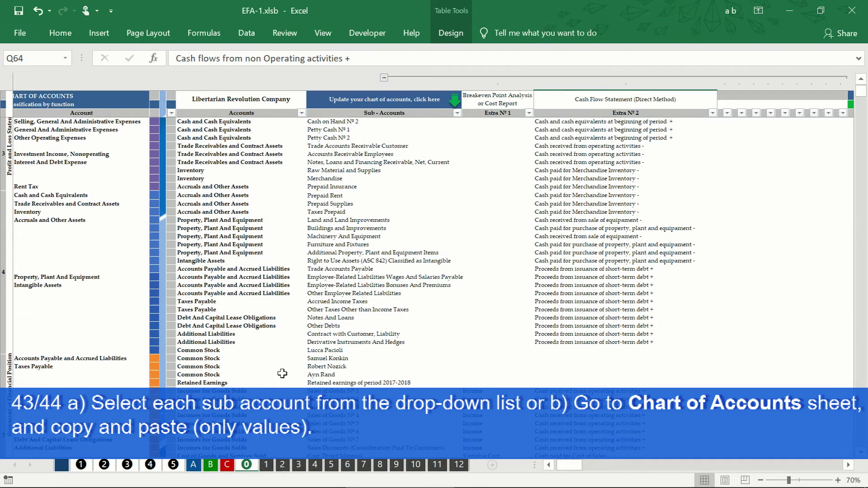
{"action": "scroll", "coordinate": [282, 374], "scroll_direction": "down", "scroll_amount": 2}
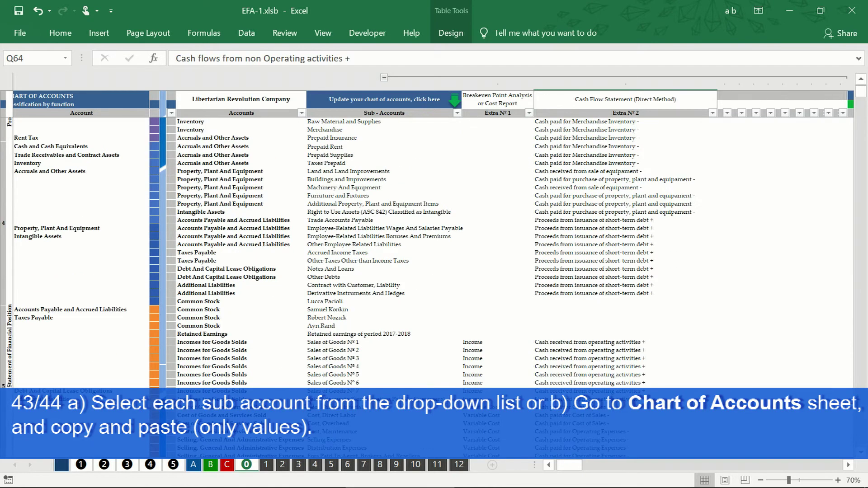
{"action": "left_click_drag", "start_coordinate": [318, 415], "coordinate": [324, 430]}
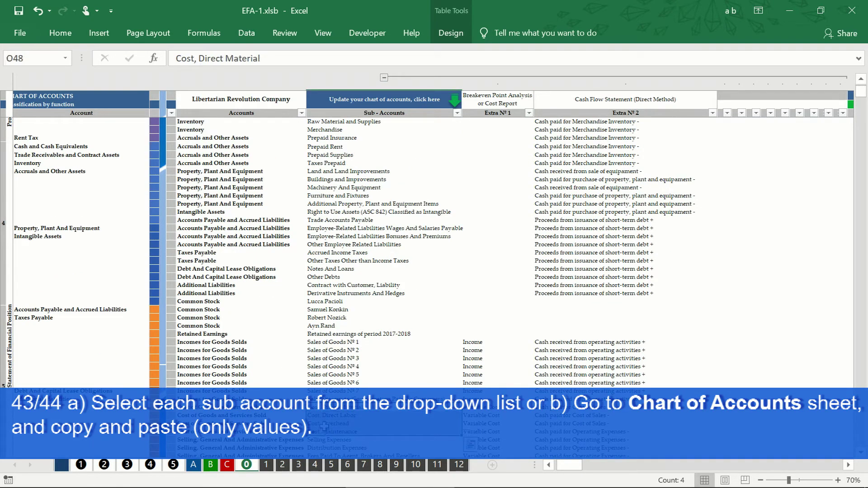
{"action": "right_click", "coordinate": [324, 430]}
{"action": "left_click", "coordinate": [360, 131]}
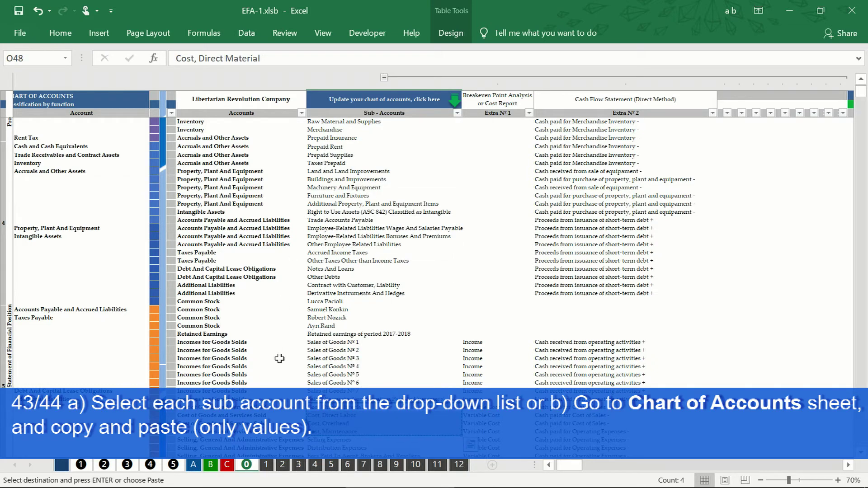
Paste the four copied cost sub-accounts as values only into the cost rows above Total Cost of Goods and Services Sold on sheet B
{"action": "left_click", "coordinate": [210, 466]}
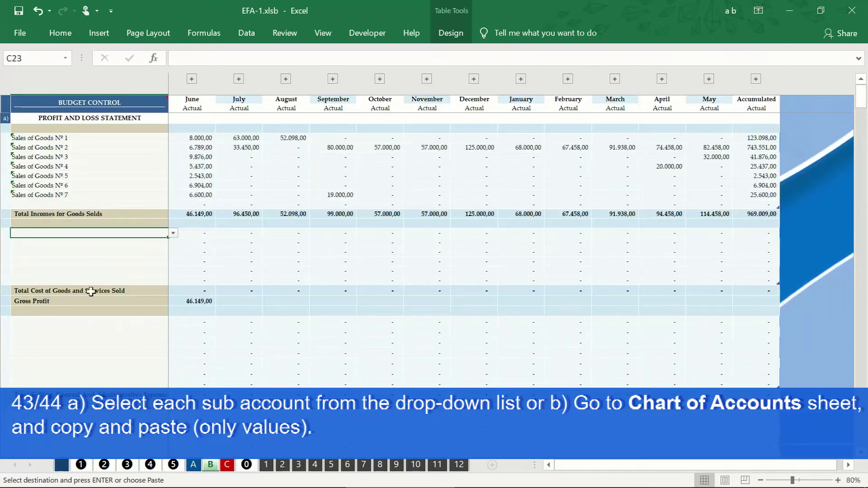
{"action": "right_click", "coordinate": [72, 233]}
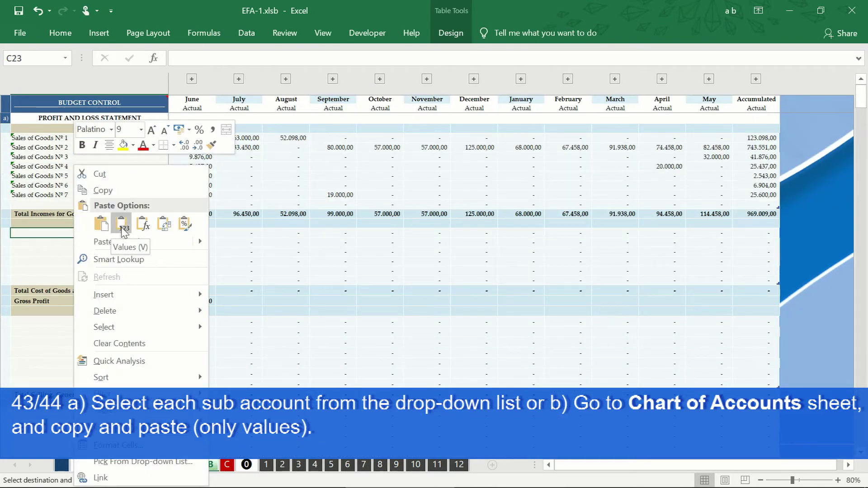
{"action": "left_click", "coordinate": [122, 225]}
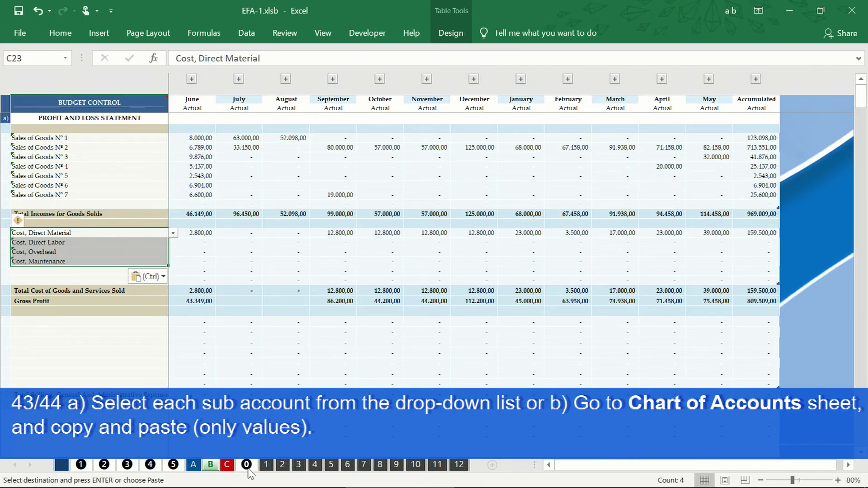
Copy the six sub-accounts from Selling Expenses to Other Selling And Marketing Expense on the Chart of Accounts sheet
{"action": "left_click", "coordinate": [247, 466]}
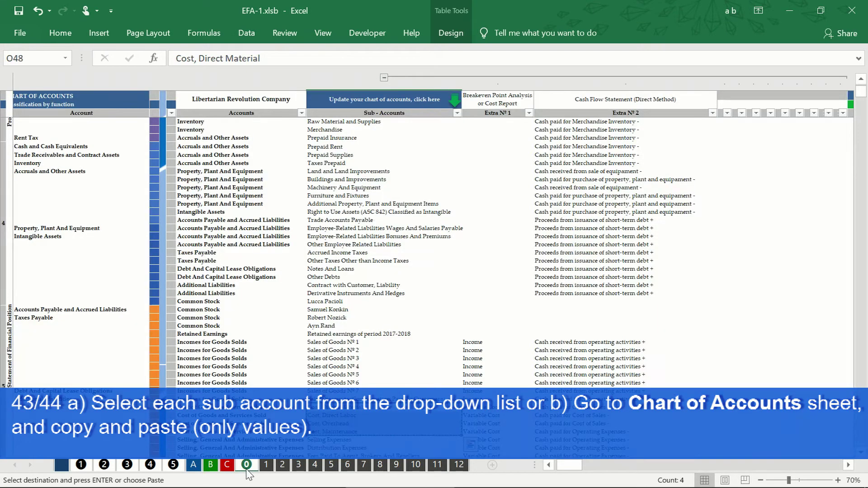
{"action": "scroll", "coordinate": [464, 428], "scroll_direction": "down", "scroll_amount": 1}
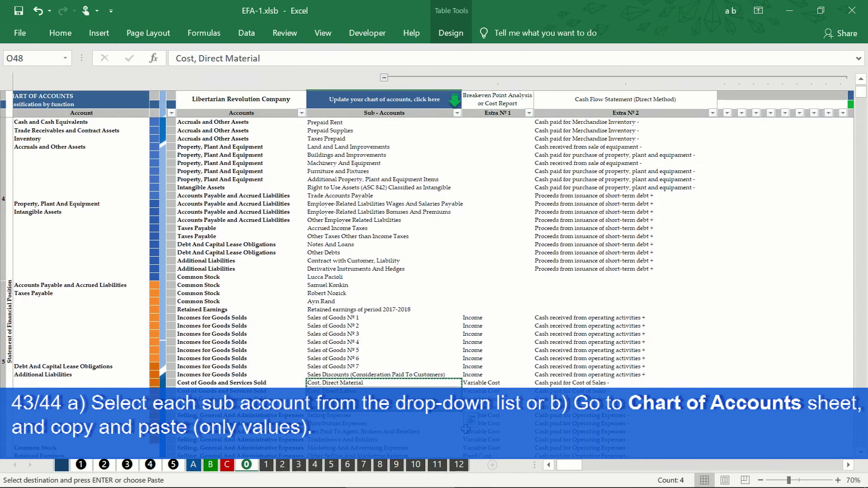
{"action": "scroll", "coordinate": [426, 414], "scroll_direction": "down", "scroll_amount": 5}
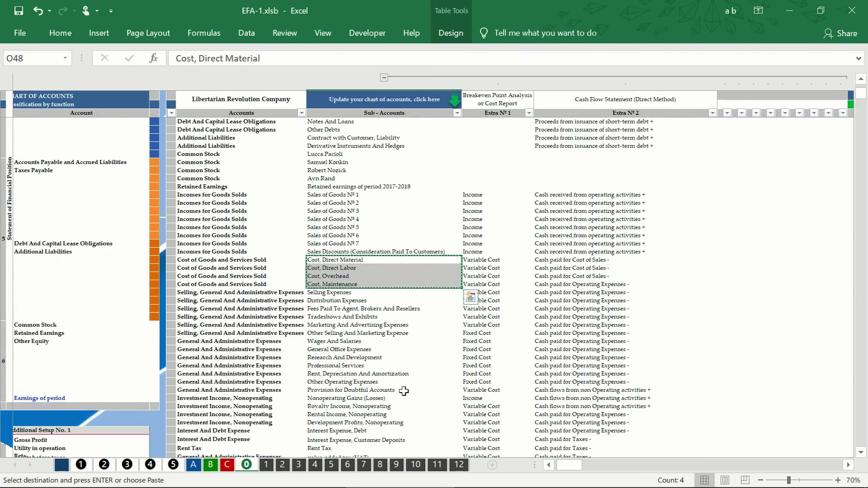
{"action": "left_click_drag", "start_coordinate": [323, 294], "coordinate": [326, 328]}
{"action": "key", "text": "ctrl+v"}
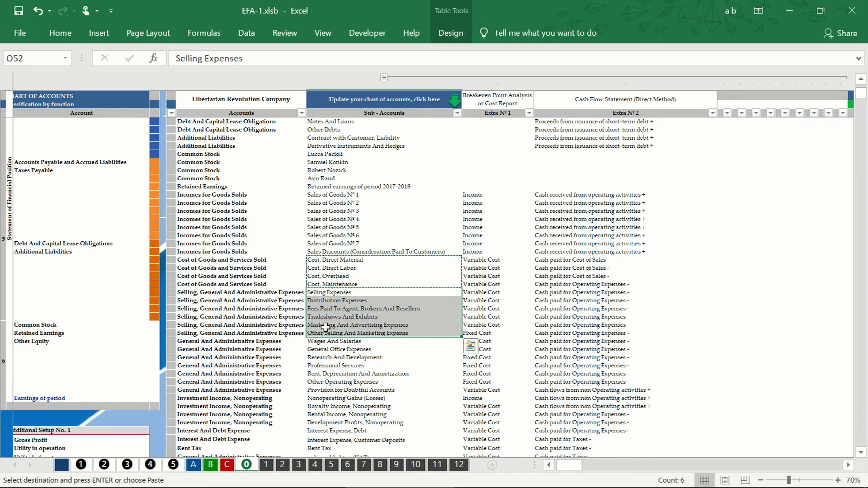
{"action": "right_click", "coordinate": [326, 328]}
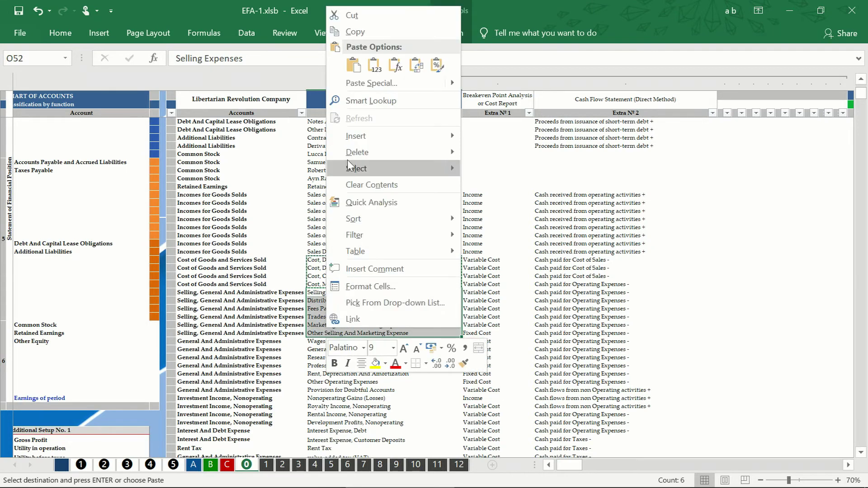
{"action": "left_click", "coordinate": [354, 32]}
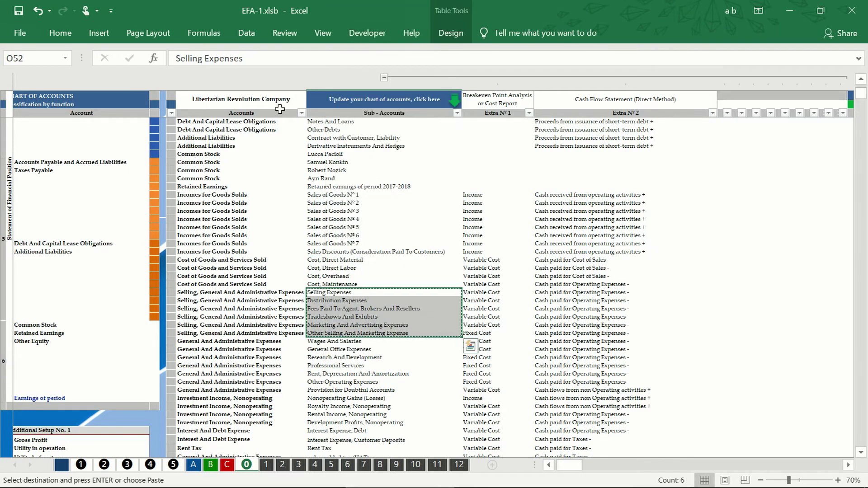
Paste the copied selling sub-accounts as values only into the empty rows below Gross Profit on budget control sheet B
{"action": "left_click", "coordinate": [211, 466]}
{"action": "left_click", "coordinate": [98, 323]}
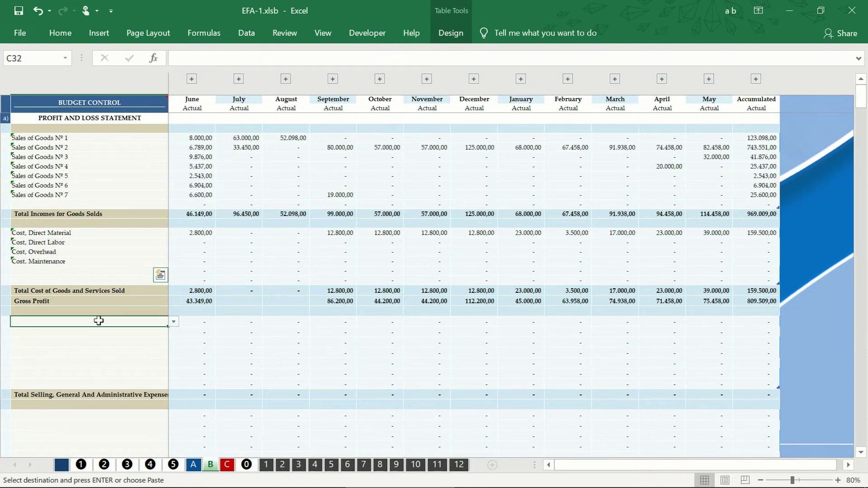
{"action": "right_click", "coordinate": [98, 323]}
{"action": "left_click", "coordinate": [147, 222]}
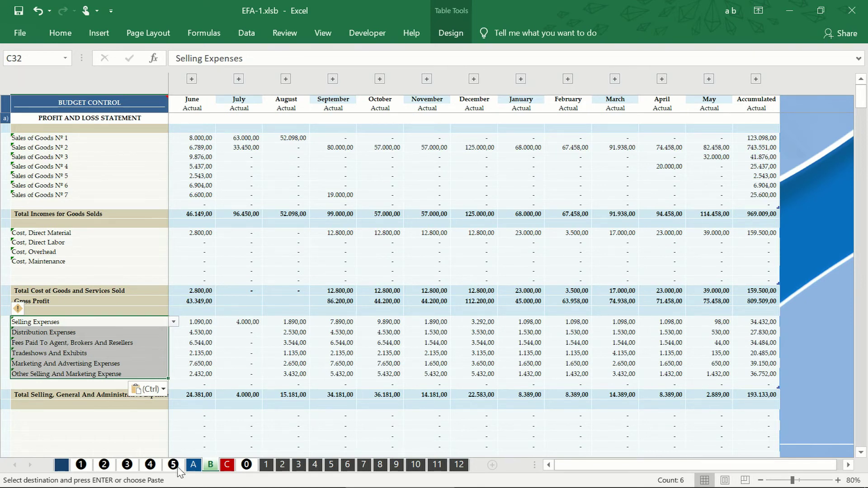
Expand the June column group of the budget control's Profit and Loss Statement on sheet B
{"action": "left_click", "coordinate": [210, 466]}
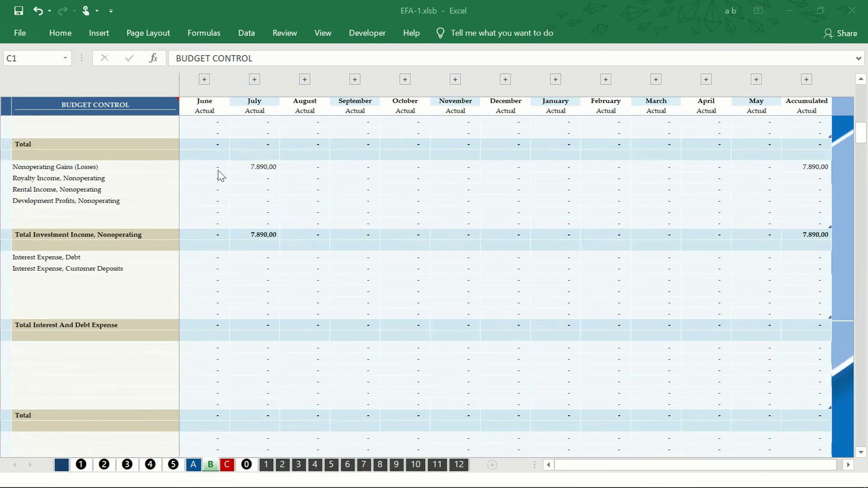
{"action": "scroll", "coordinate": [221, 175], "scroll_direction": "up", "scroll_amount": 3}
{"action": "scroll", "coordinate": [221, 176], "scroll_direction": "up", "scroll_amount": 12}
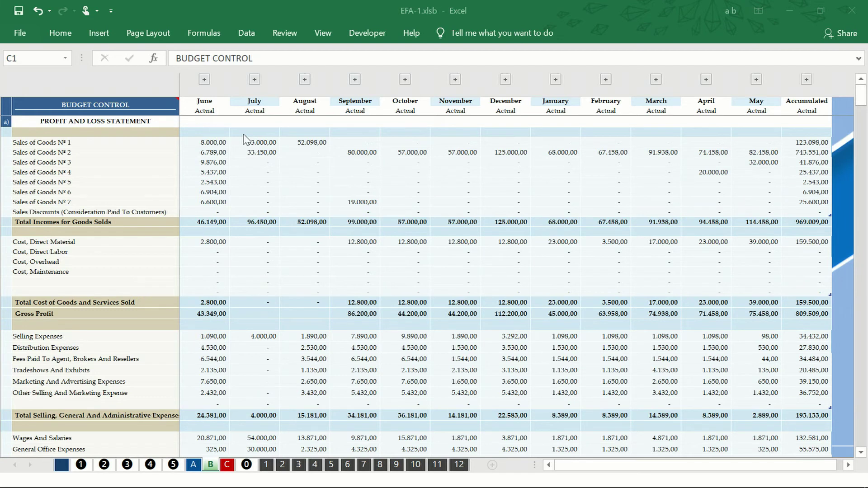
{"action": "left_click", "coordinate": [207, 82]}
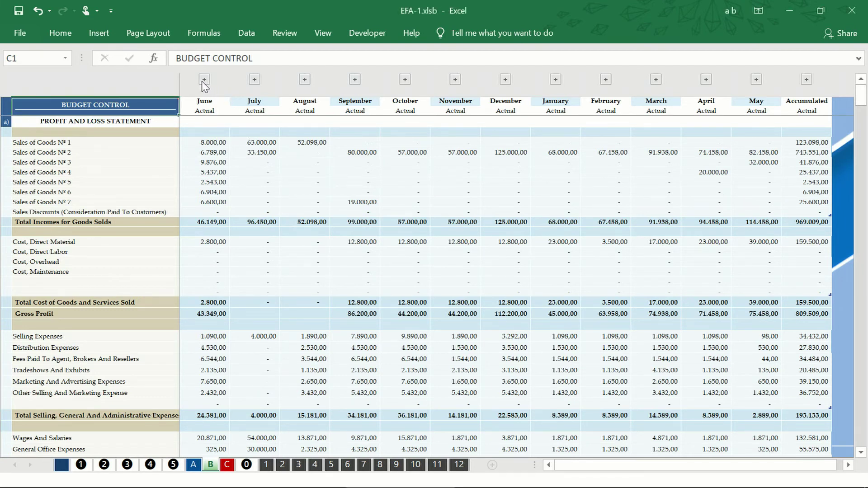
{"action": "left_click", "coordinate": [204, 80]}
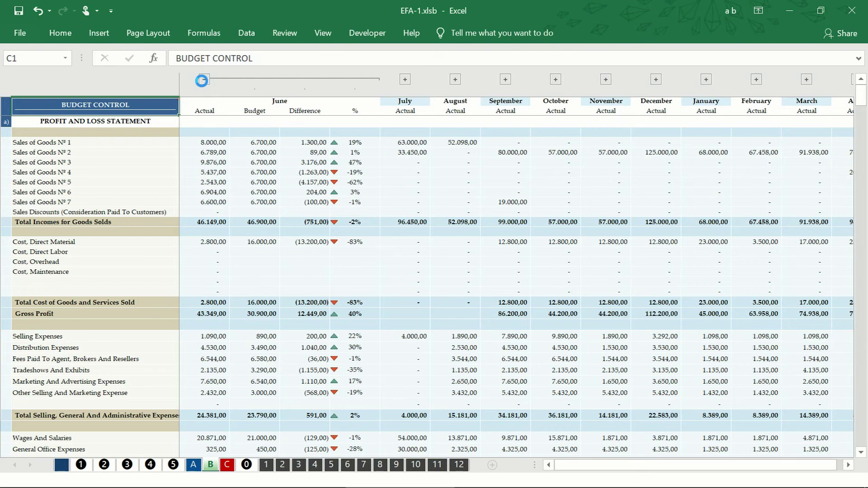
Examine June's Budget amounts for the sales rows and the formulas in the Difference and % columns
{"action": "left_click_drag", "start_coordinate": [258, 142], "coordinate": [257, 211]}
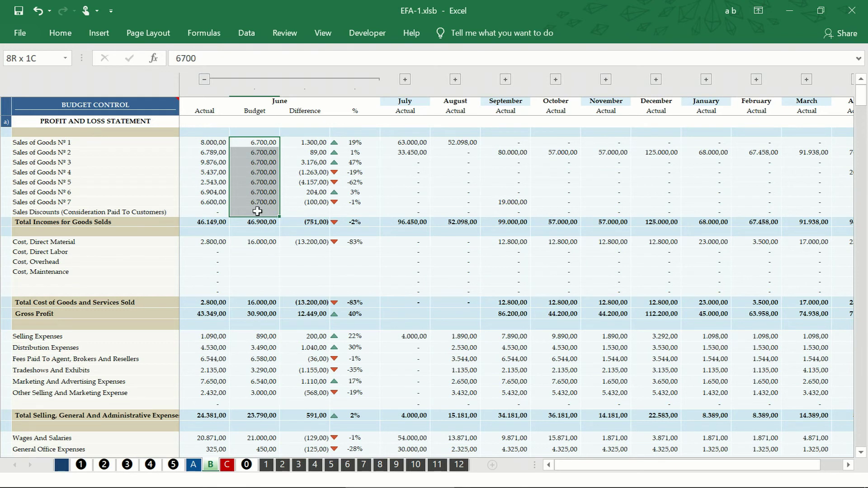
{"action": "left_click_drag", "start_coordinate": [257, 211], "coordinate": [257, 211]}
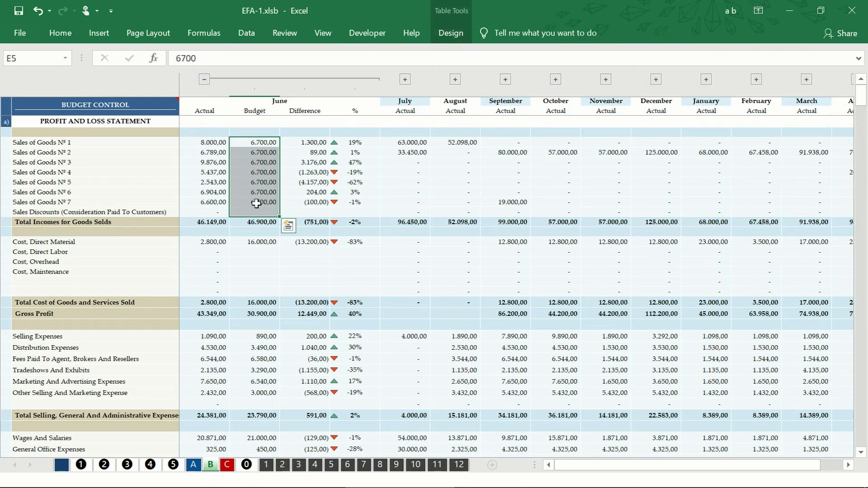
{"action": "left_click", "coordinate": [314, 205]}
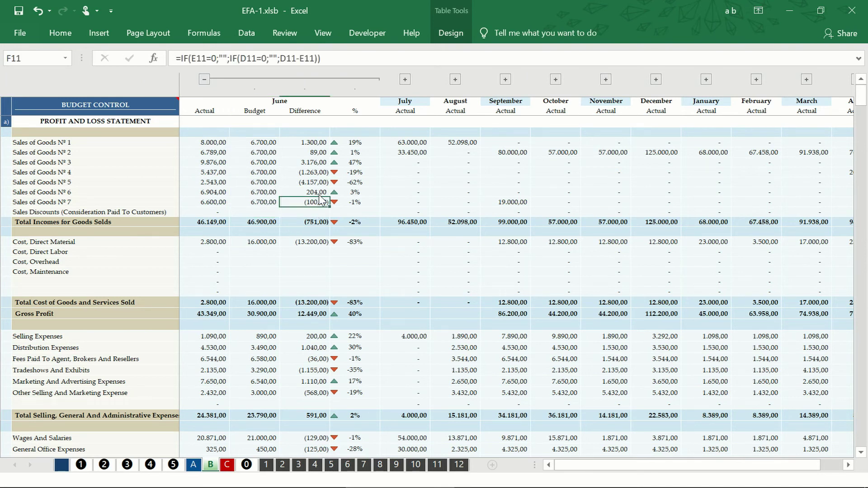
{"action": "left_click", "coordinate": [317, 180]}
{"action": "left_click", "coordinate": [342, 142]}
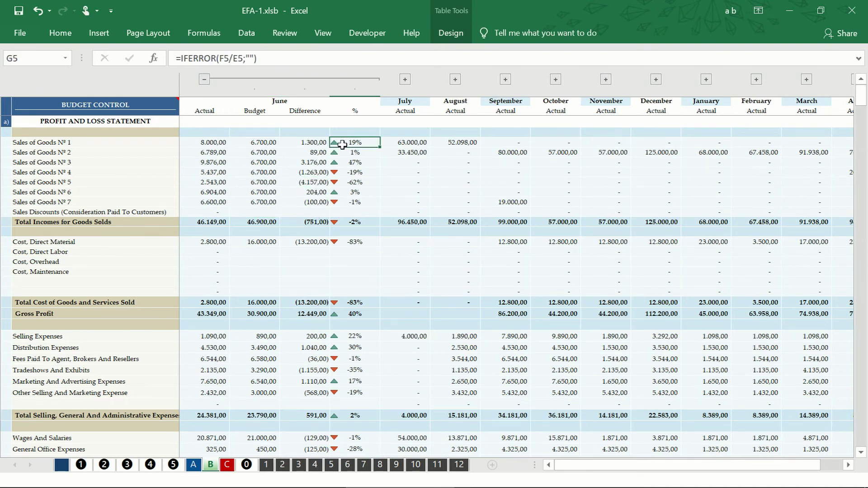
{"action": "left_click", "coordinate": [316, 109]}
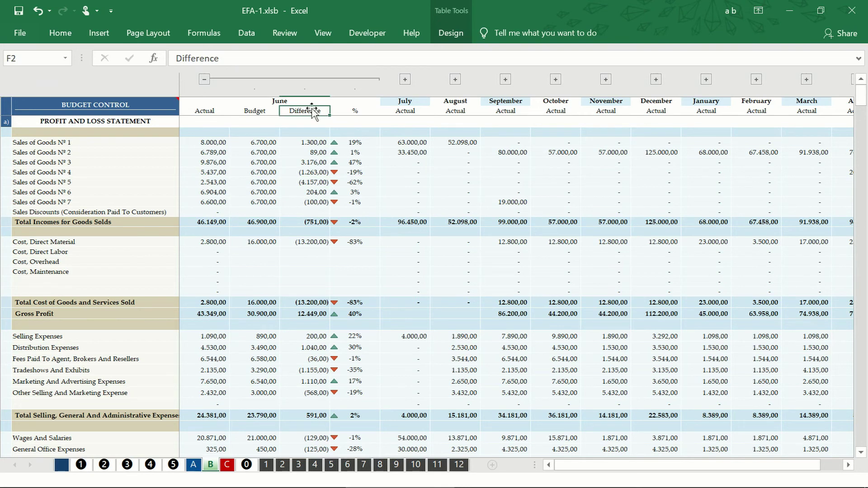
{"action": "left_click", "coordinate": [265, 111]}
Open the Financial Ratios sheet C and read the explanation attached to Current Ratio
{"action": "left_click", "coordinate": [225, 466]}
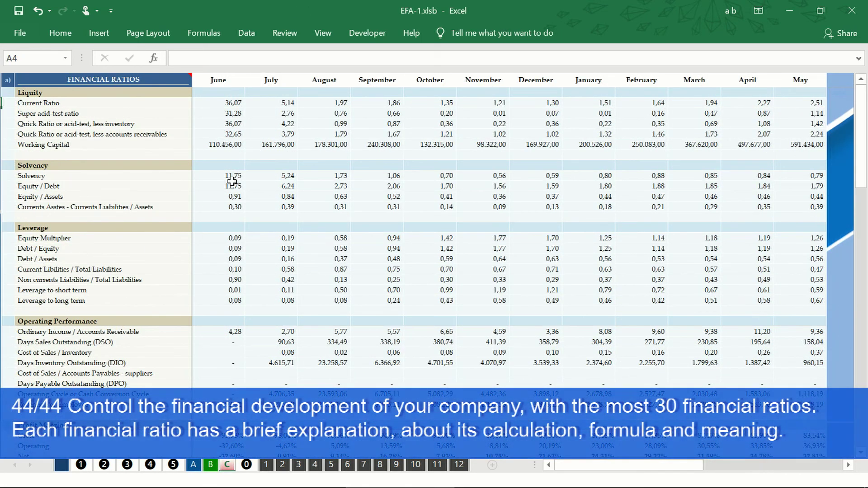
{"action": "left_click", "coordinate": [167, 102]}
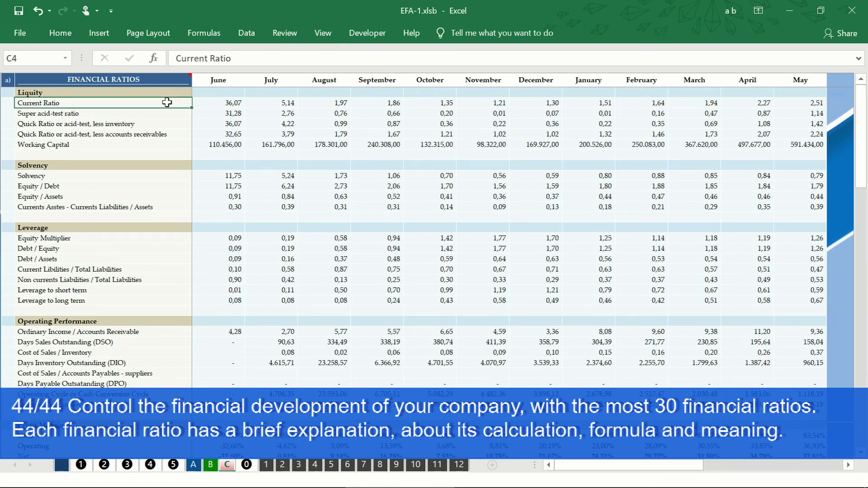
{"action": "mouse_move", "coordinate": [49, 107]}
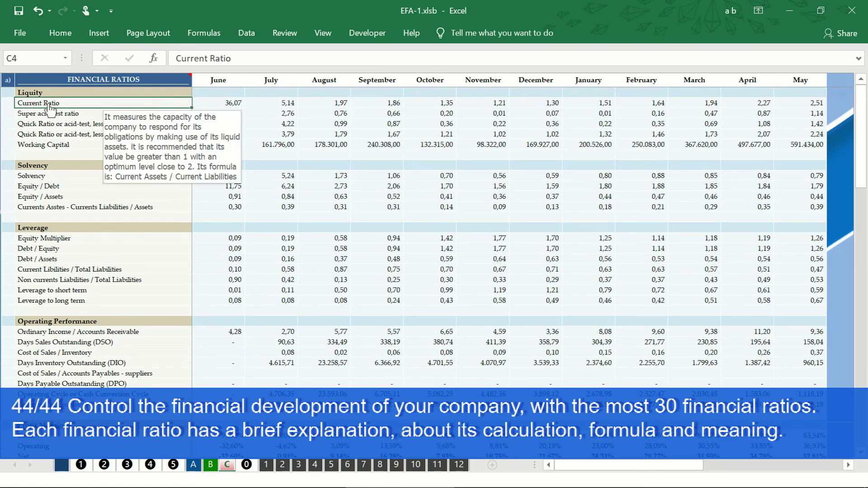